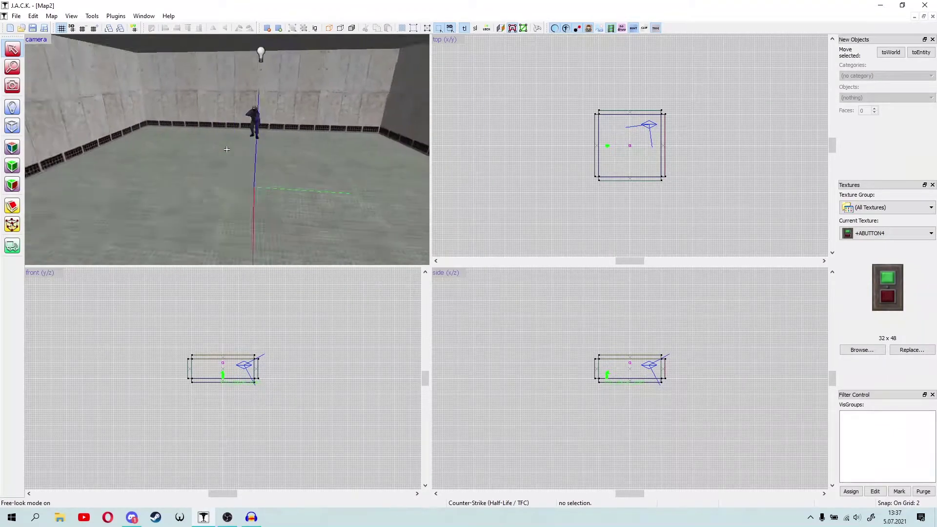
- Filter the textures by "tele" and choose C3A2_TELEPAD as the current texture
key(a)
key(w)
key(z)
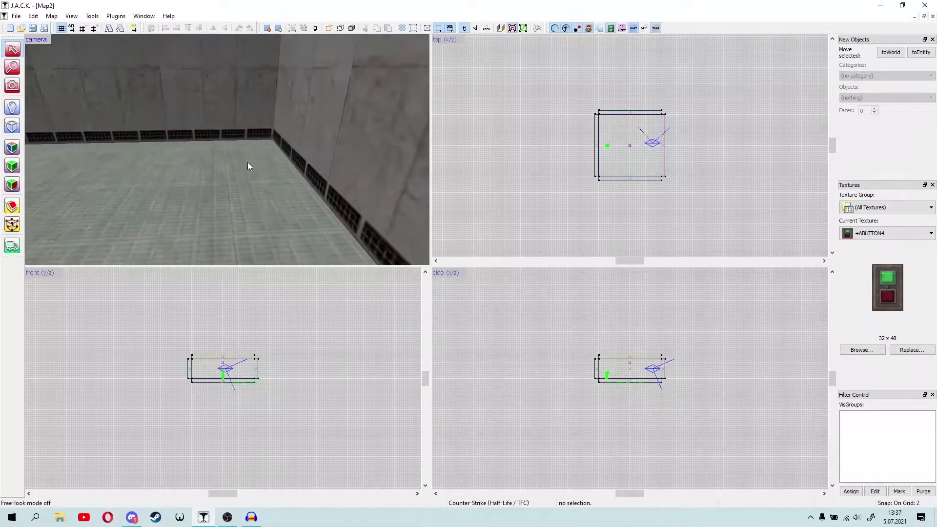
click(853, 348)
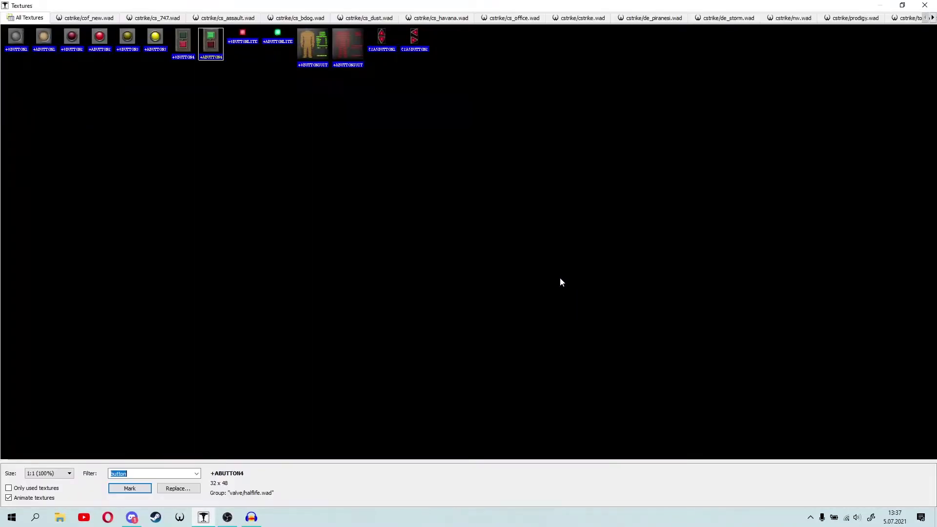
text(tele)
double_click(21, 44)
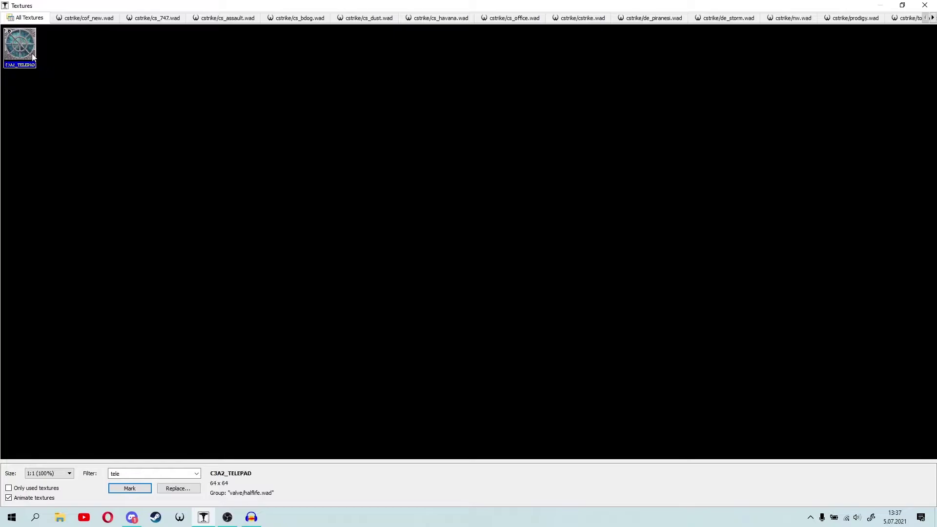
- Outline a block about 44 by 46 units near the room's lower-left corner in the top view and set the grid snap to 8
scroll(594, 142, up, 4)
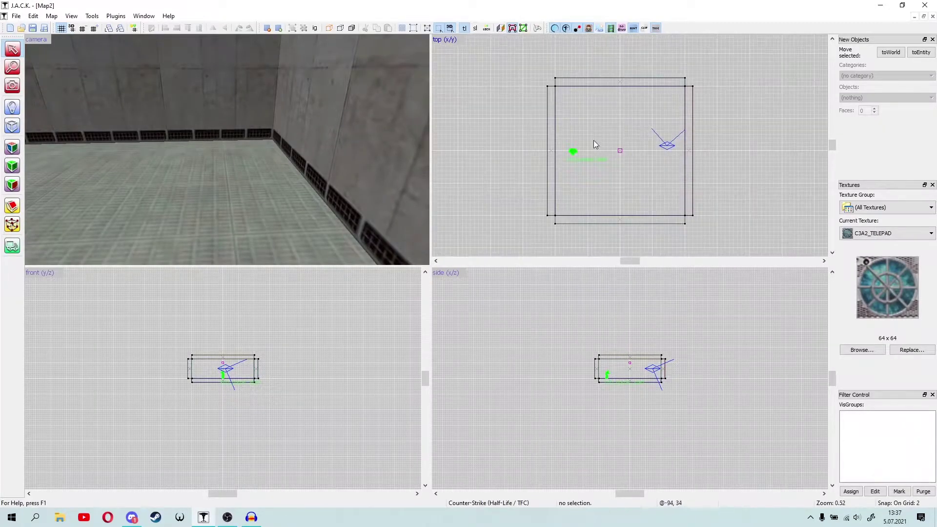
key(shift+b)
scroll(569, 214, up, 4)
scroll(564, 215, up, 4)
drag(545, 204, 596, 154)
key(bracketright)
key(bracketright)
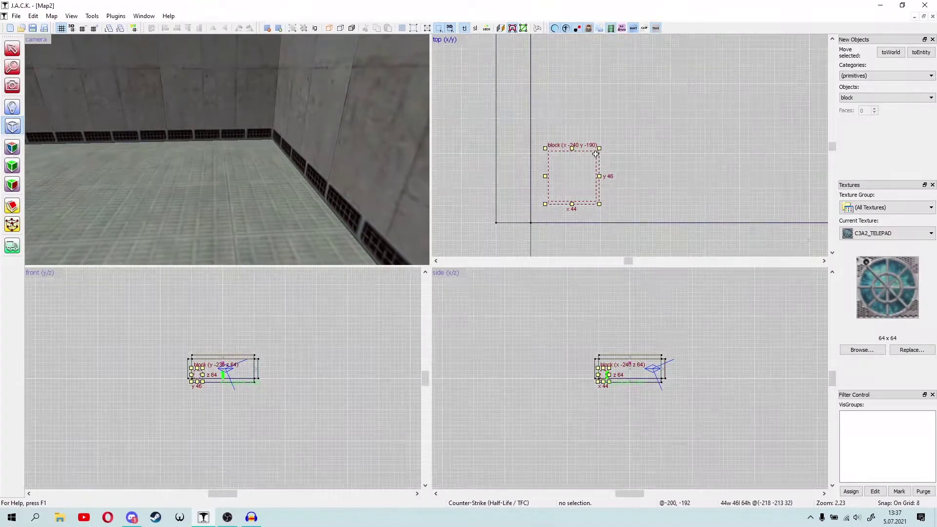
- Resize the block outline to 64 x 64 units and 8 units high on the floor, and create the block
scroll(583, 171, up, 1)
drag(568, 221, 568, 209)
drag(565, 141, 566, 105)
drag(604, 160, 642, 162)
scroll(622, 392, up, 10)
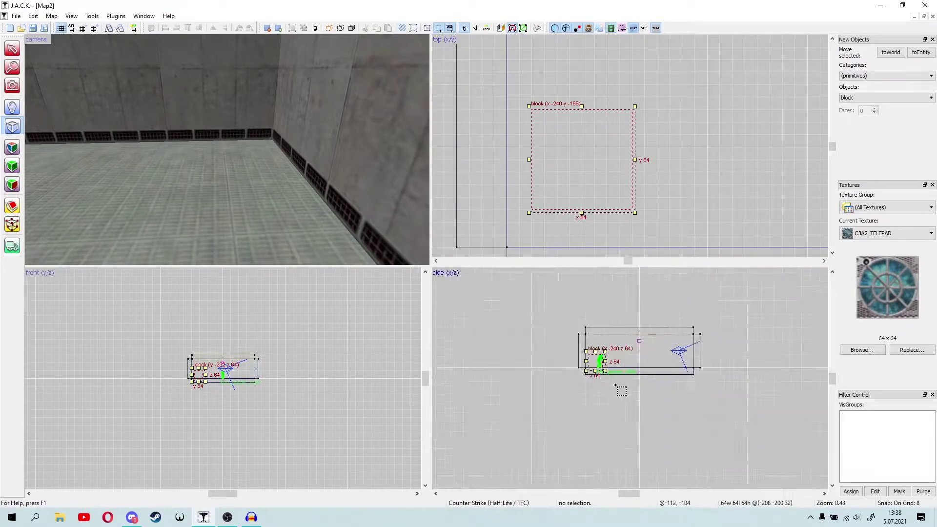
drag(582, 327, 579, 389)
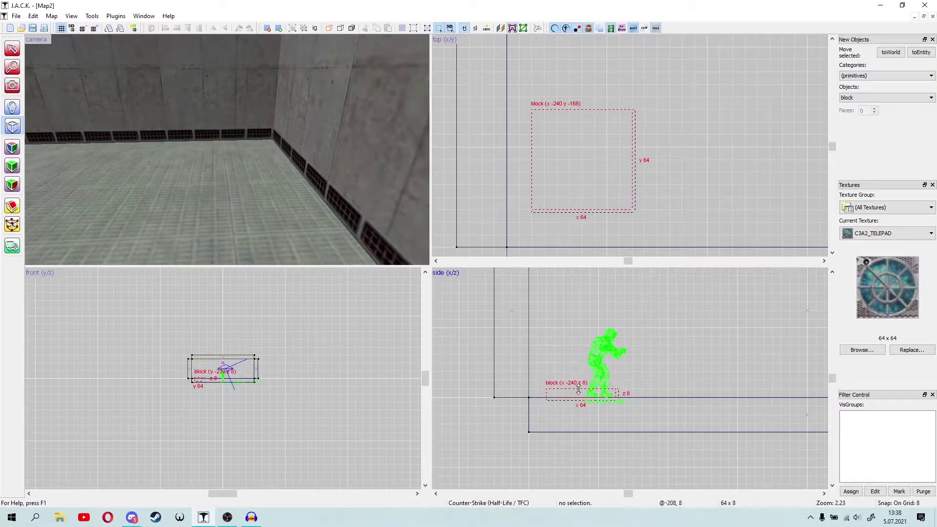
right_click(581, 192)
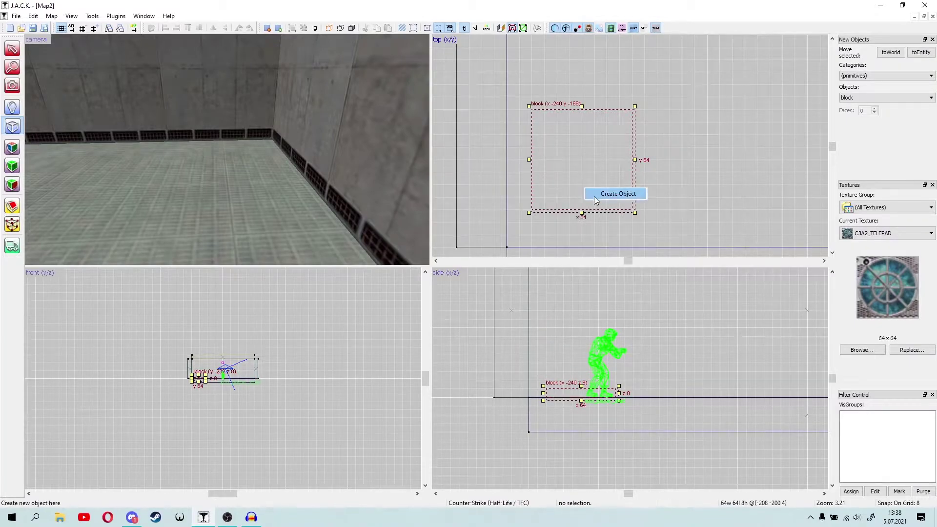
click(618, 195)
- Center the C3A2_TELEPAD texture on the top face of the block
key(z)
key(w)
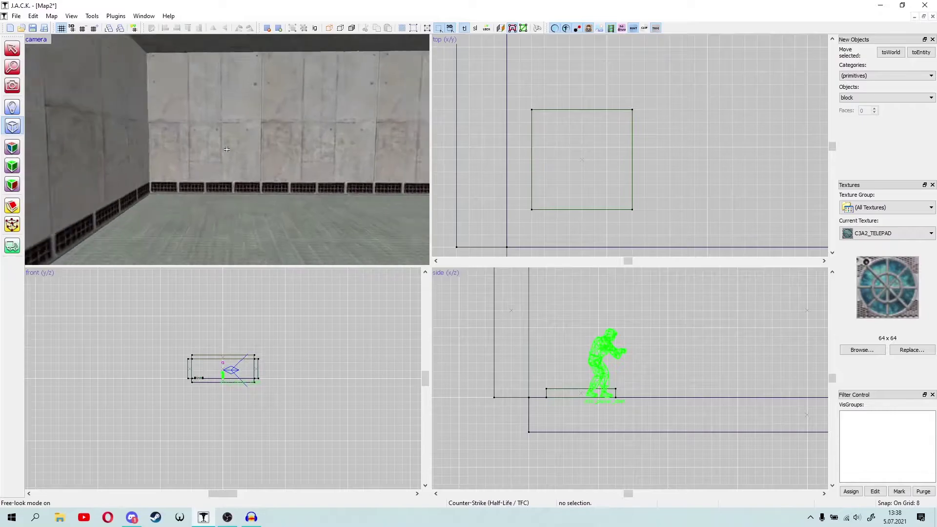
key(w)
key(z)
key(shift+a)
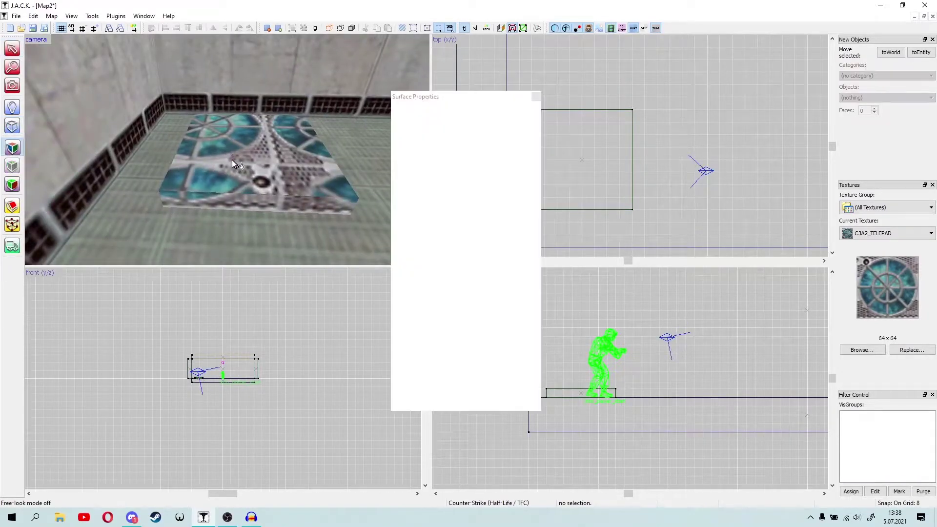
click(422, 193)
- Apply the top face's aligned texture to the side faces of the telepad block and close the surface properties
right_click(255, 201)
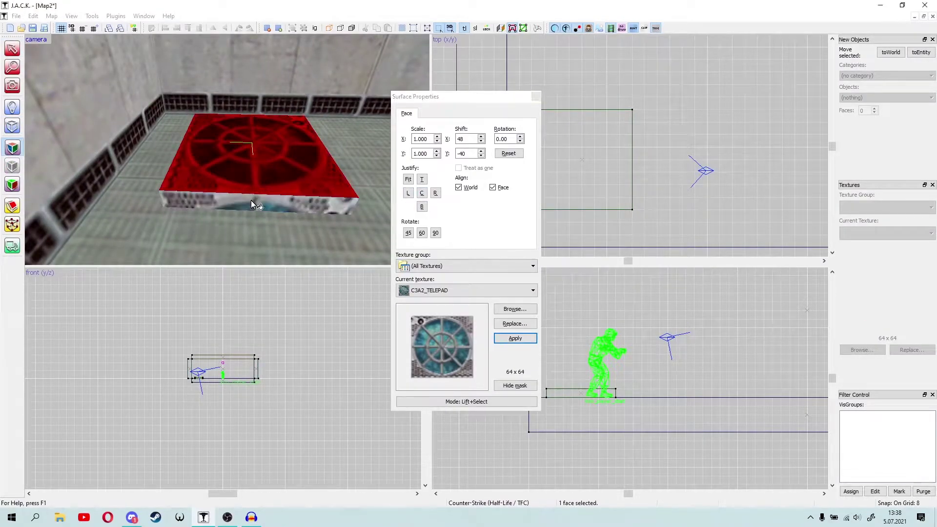
key(z)
key(d)
key(z)
right_click(194, 157)
key(z)
key(d)
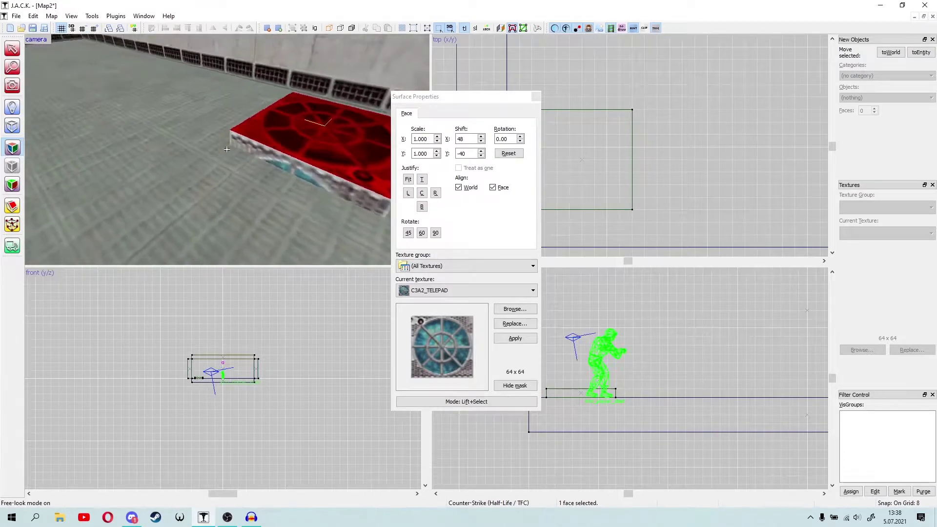
key(d)
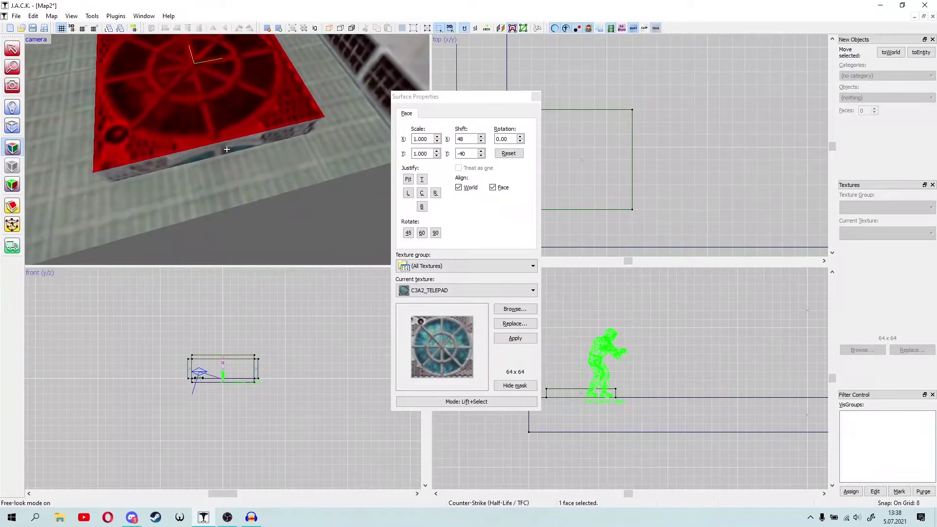
key(z)
right_click(227, 149)
key(z)
key(d)
key(z)
right_click(227, 150)
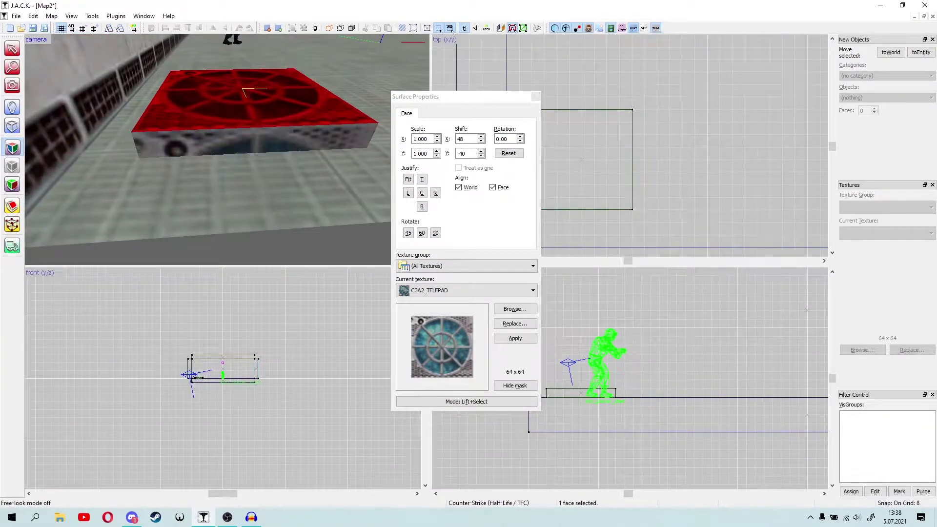
key(z)
key(d)
key(s)
key(z)
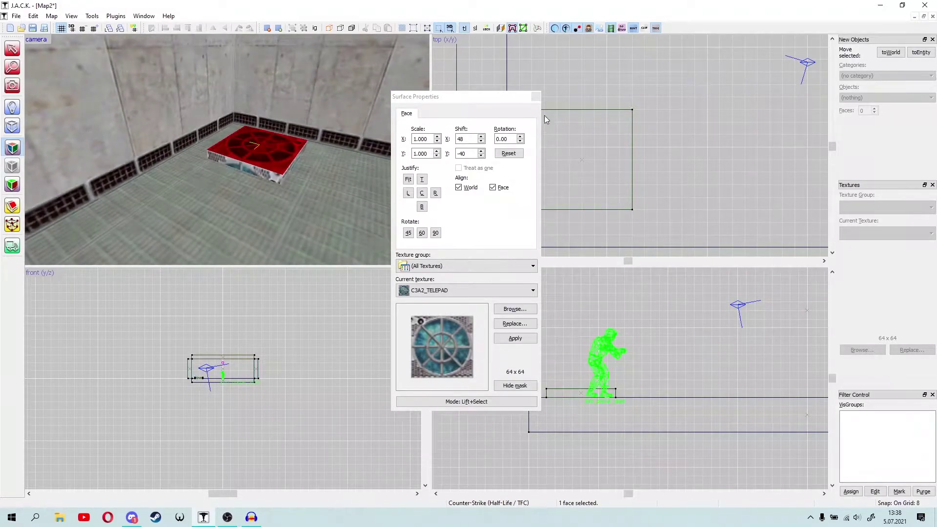
click(536, 96)
- Select the telepad block and tie it to a func_detail entity
click(278, 162)
key(ctrl+t)
key(Escape)
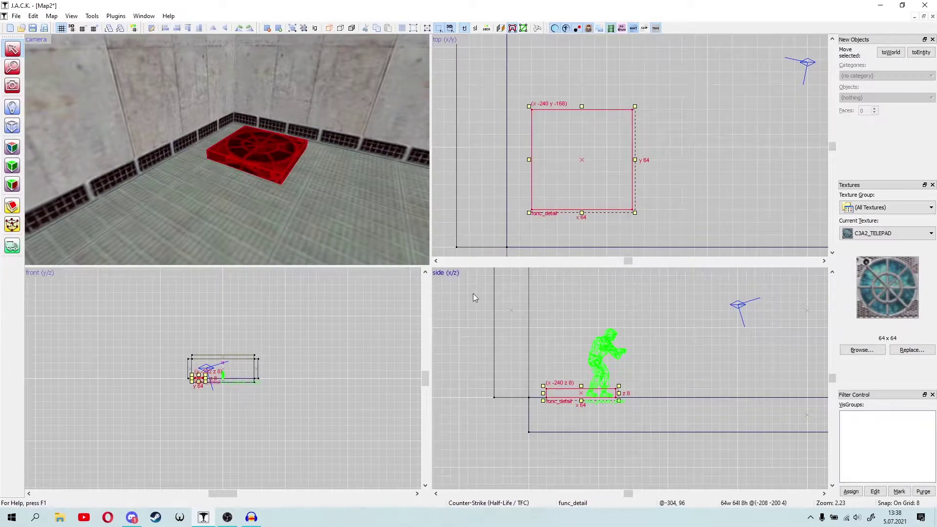
- Filter the textures by "trigger" and choose AAATRIGGER as the current texture
click(862, 350)
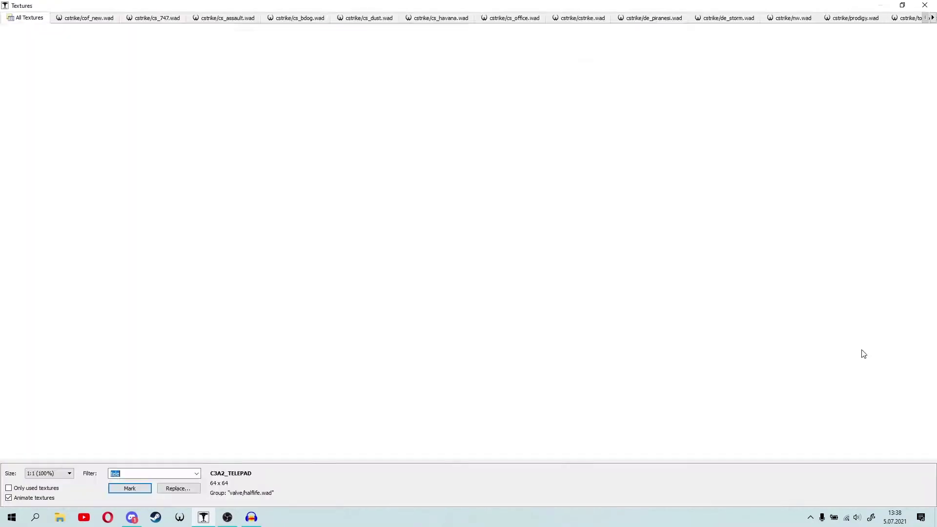
text(trigger)
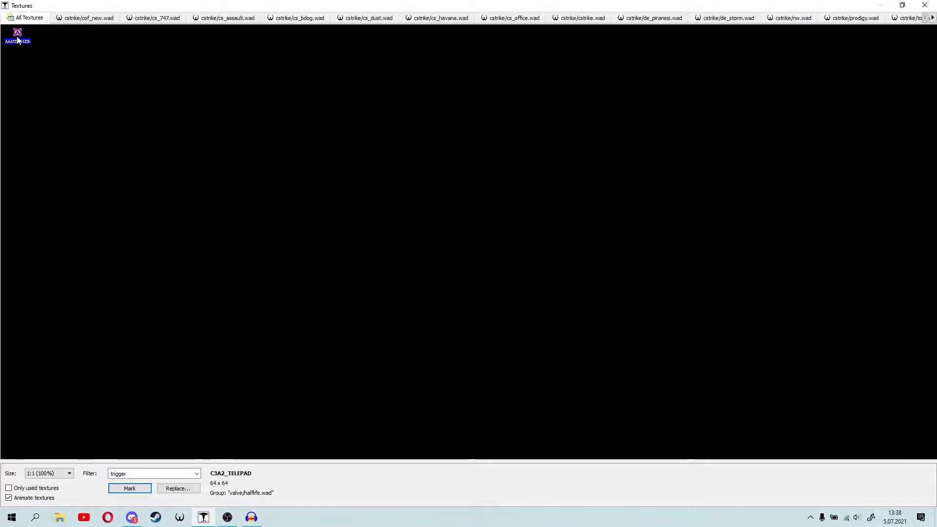
double_click(17, 39)
- Duplicate the telepad directly on top of itself as a world brush and stretch the copy to 128 units tall
scroll(538, 403, up, 5)
mouse_move(538, 402)
shift+mouse_down()
mouse_move(536, 352)
mouse_move(548, 356)
shift+mouse_up()
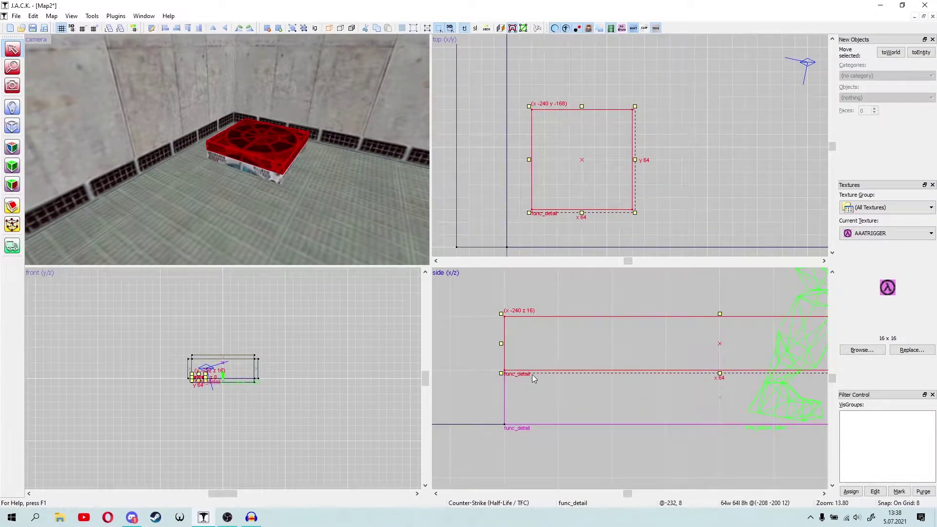
scroll(656, 388, down, 10)
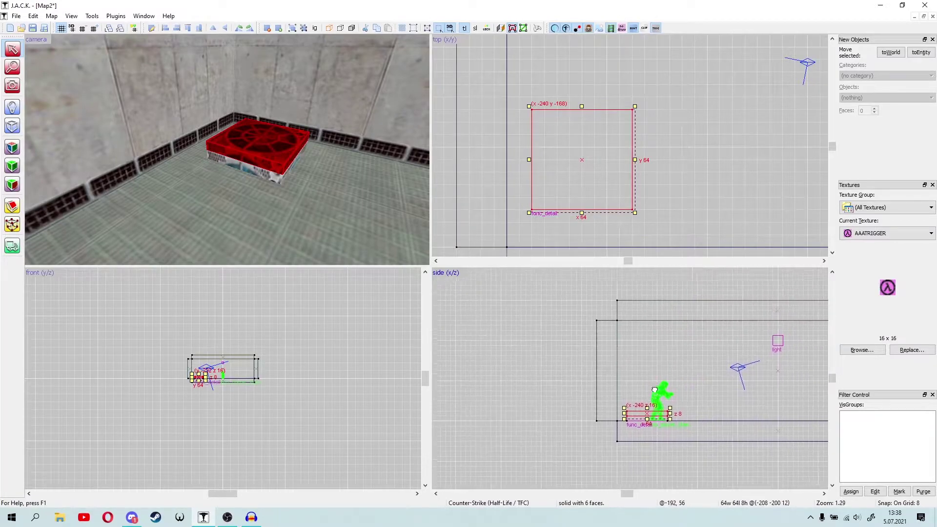
drag(637, 415, 633, 337)
- Apply the AAATRIGGER texture to the tall block above the telepad and clear the selection
key(z)
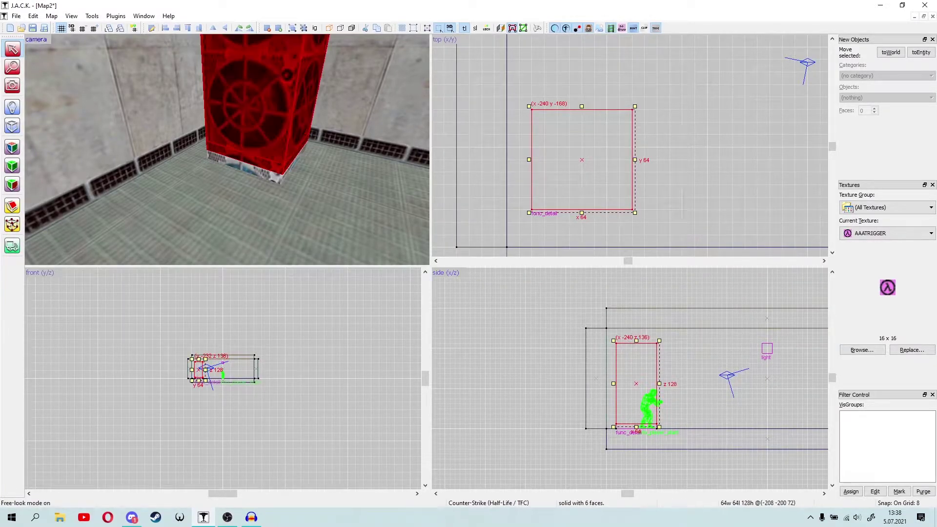
key(s)
key(d)
key(z)
key(shift+t)
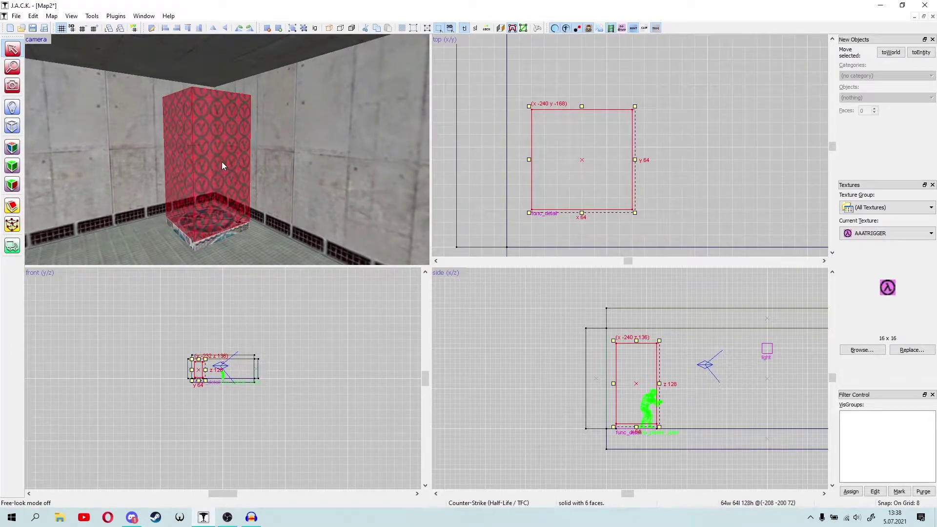
key(Escape)
- Tie the tall trigger block to an entity and set its class to trigger_teleport
key(z)
key(a)
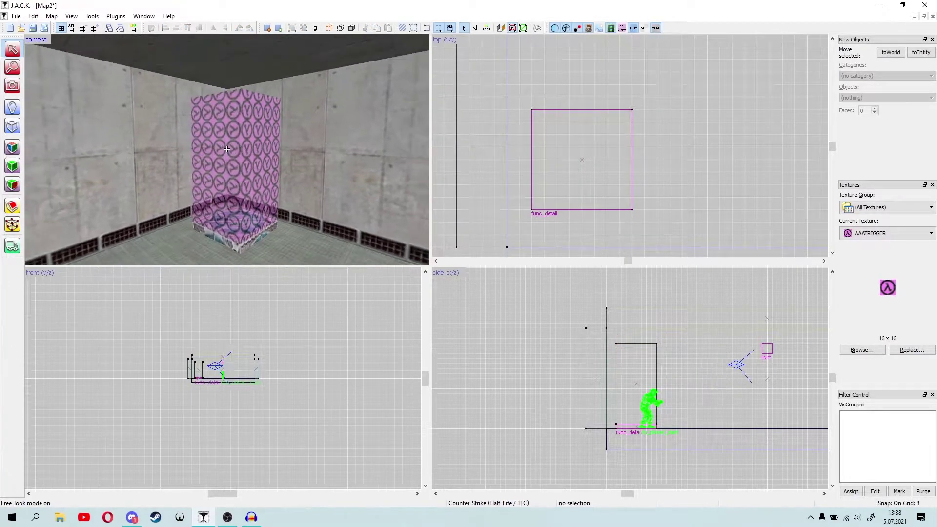
key(w)
key(z)
click(229, 155)
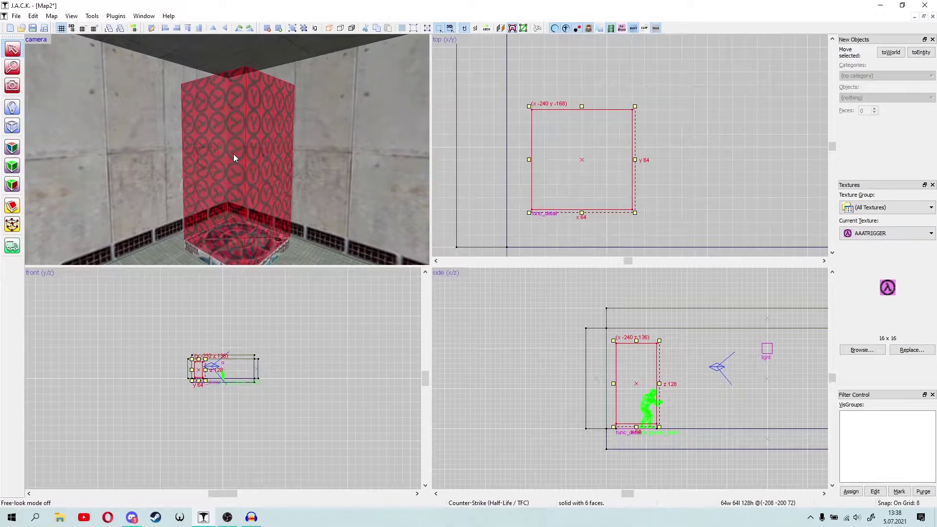
key(ctrl+t)
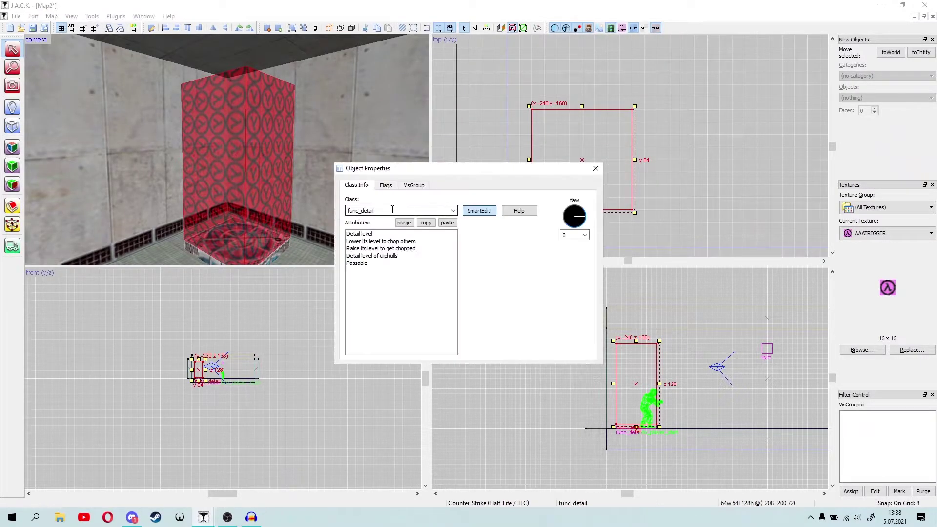
text(trigger_)
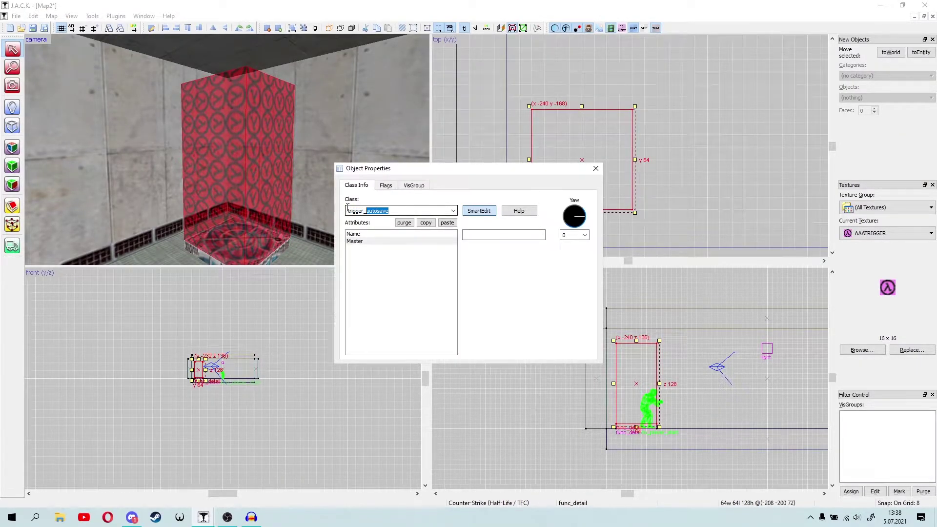
text(teleport)
key(Tab)
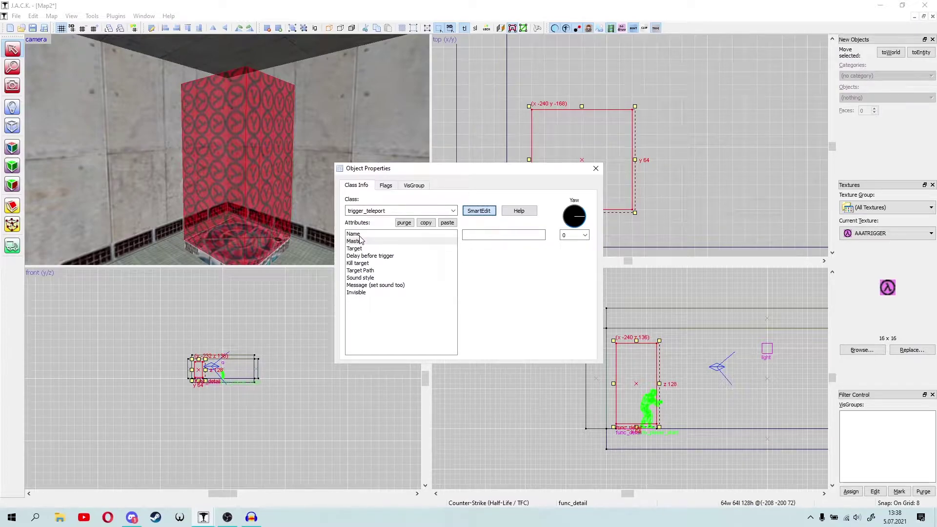
- Examine the class name and the Name and Master attributes of the teleport trigger
drag(387, 211, 348, 213)
click(388, 211)
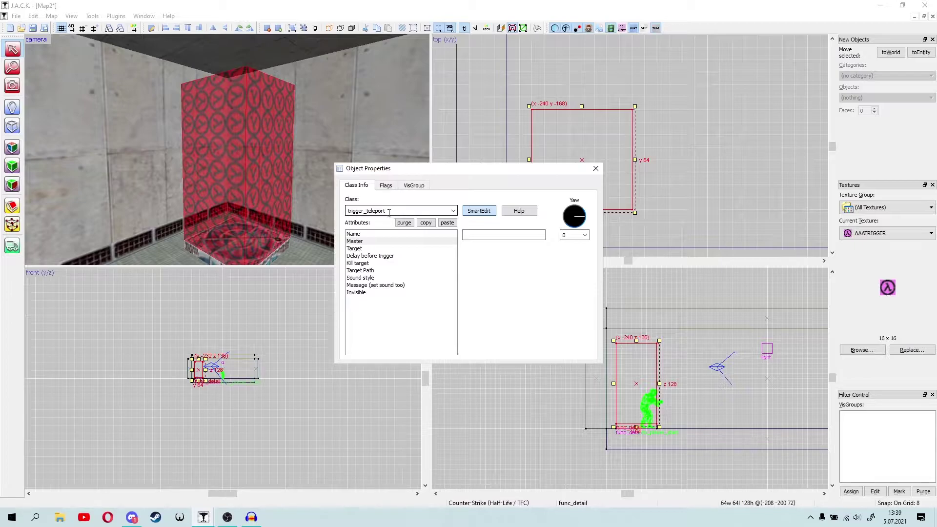
click(363, 239)
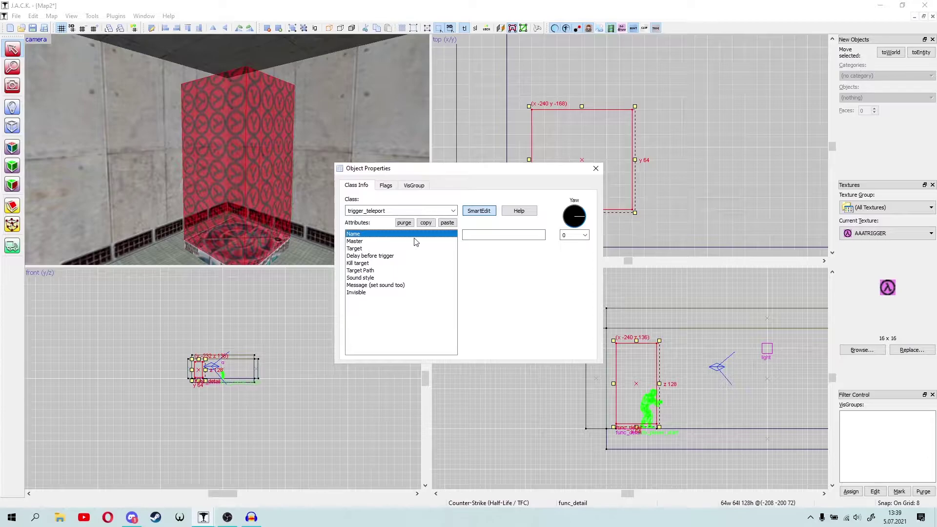
click(473, 236)
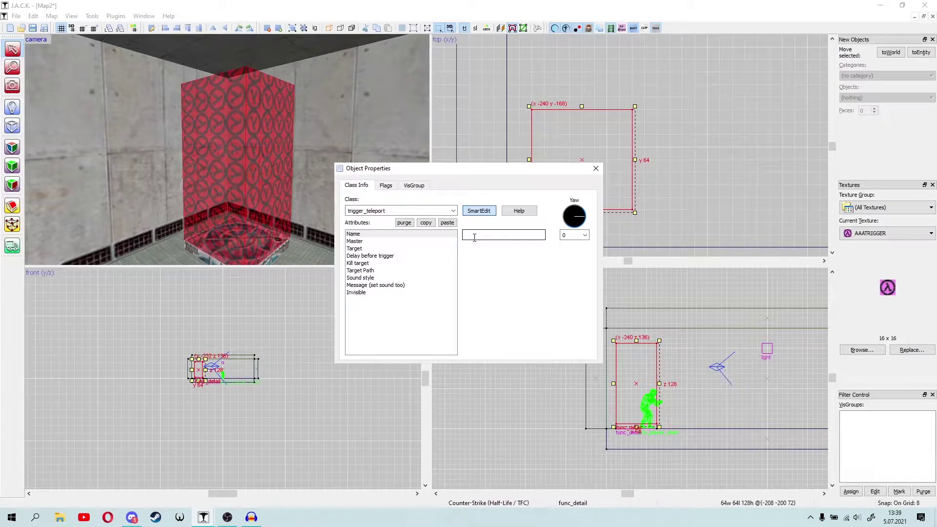
click(360, 242)
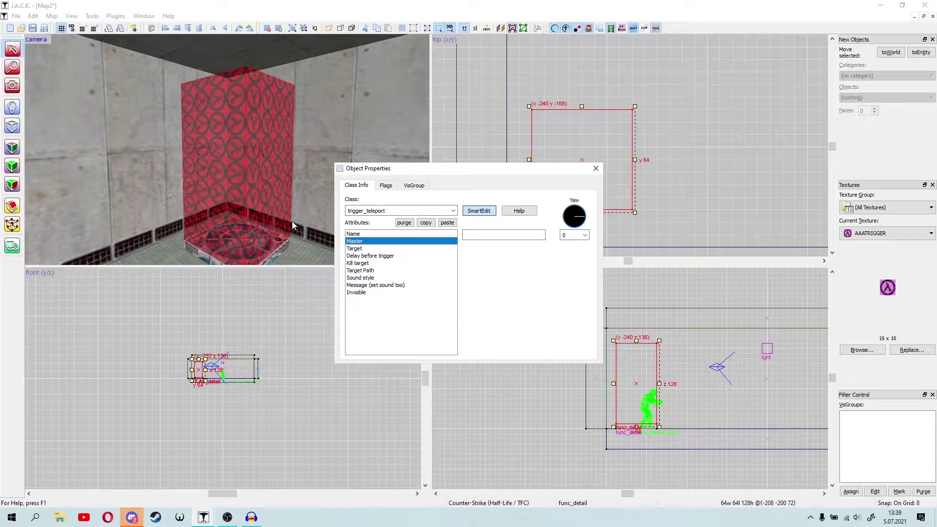
click(365, 234)
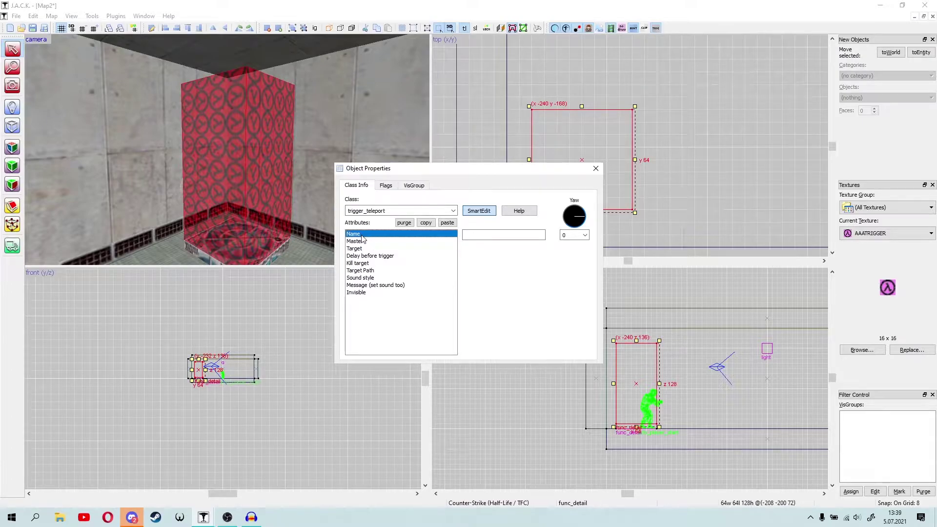
click(473, 235)
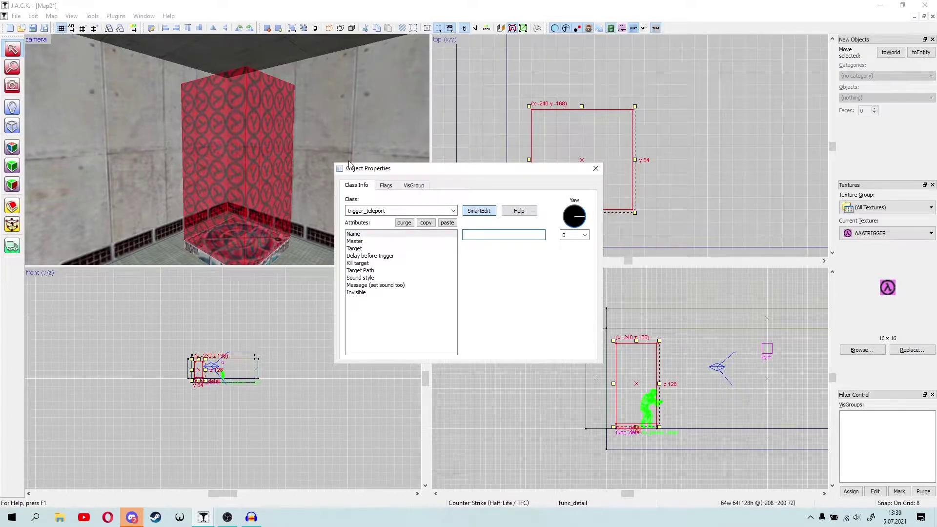
click(363, 242)
click(483, 235)
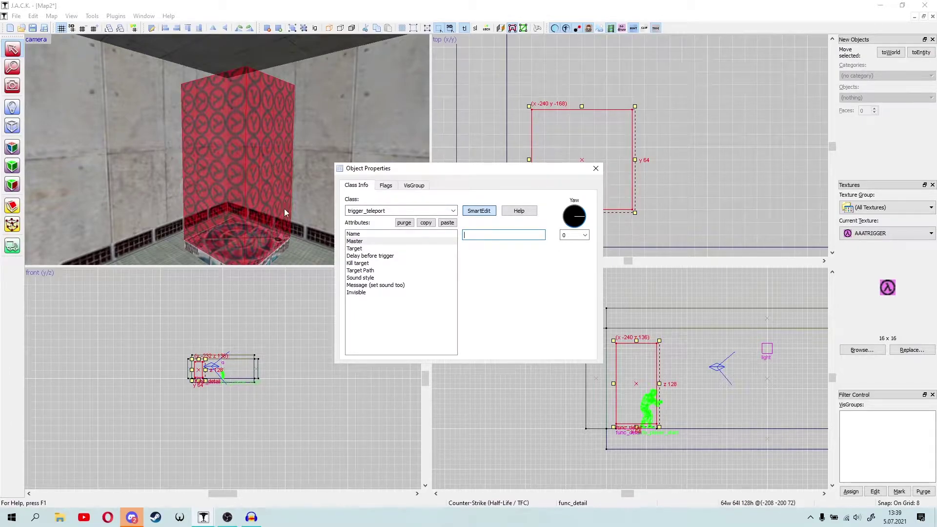
- Examine the Target and Delay before trigger attributes of the teleport trigger
click(361, 249)
click(471, 237)
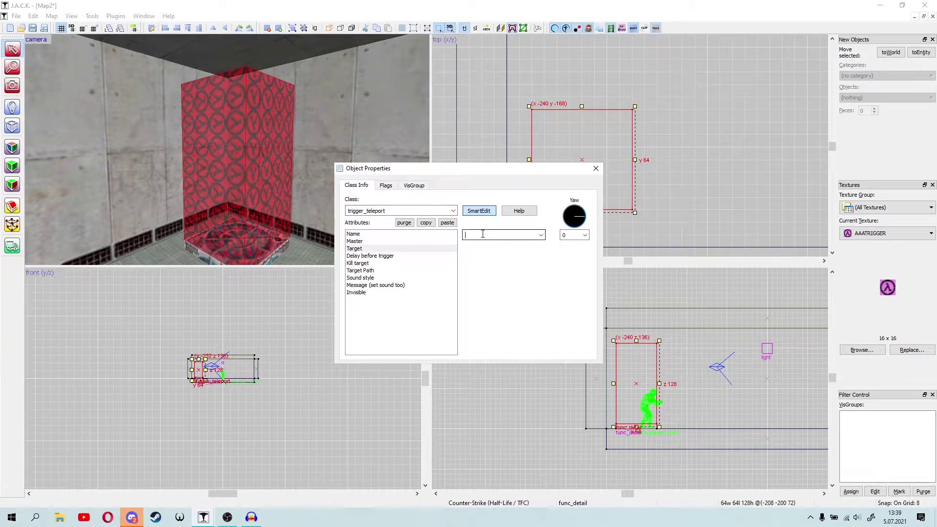
click(384, 256)
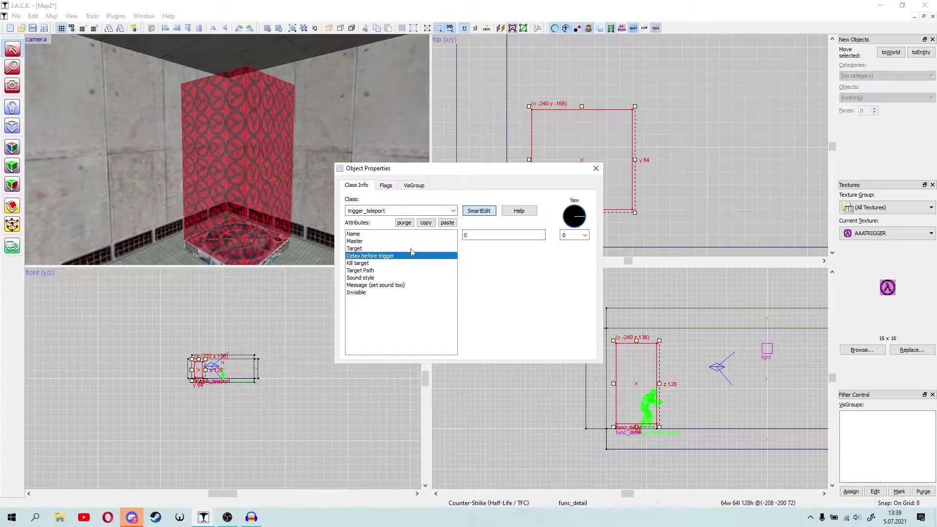
click(465, 235)
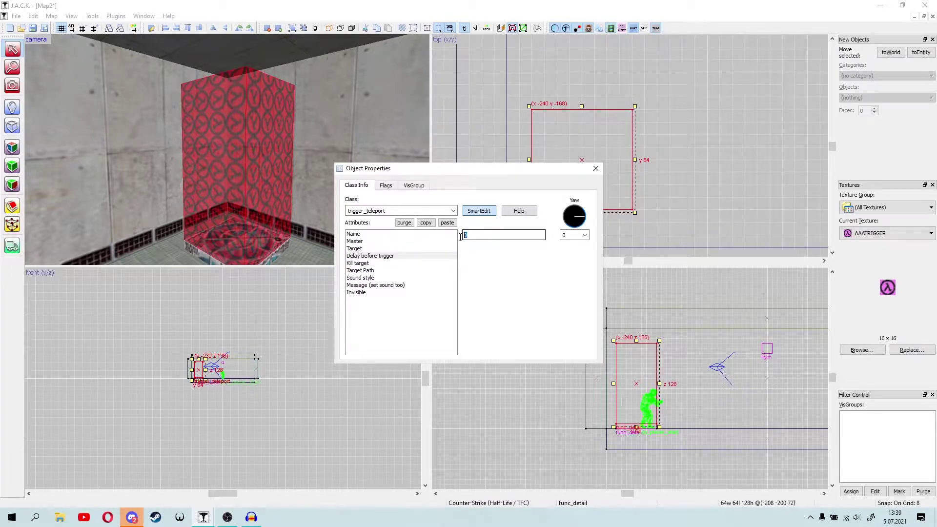
click(363, 249)
click(480, 236)
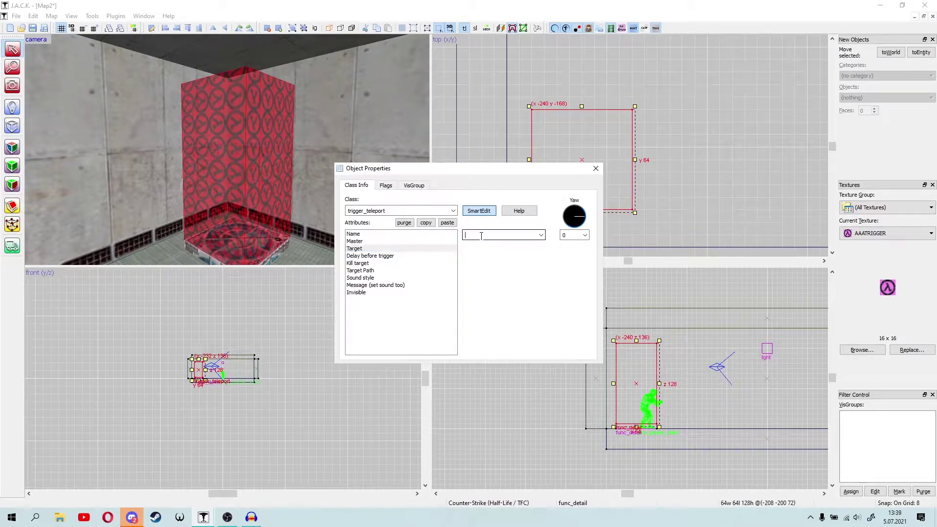
click(388, 256)
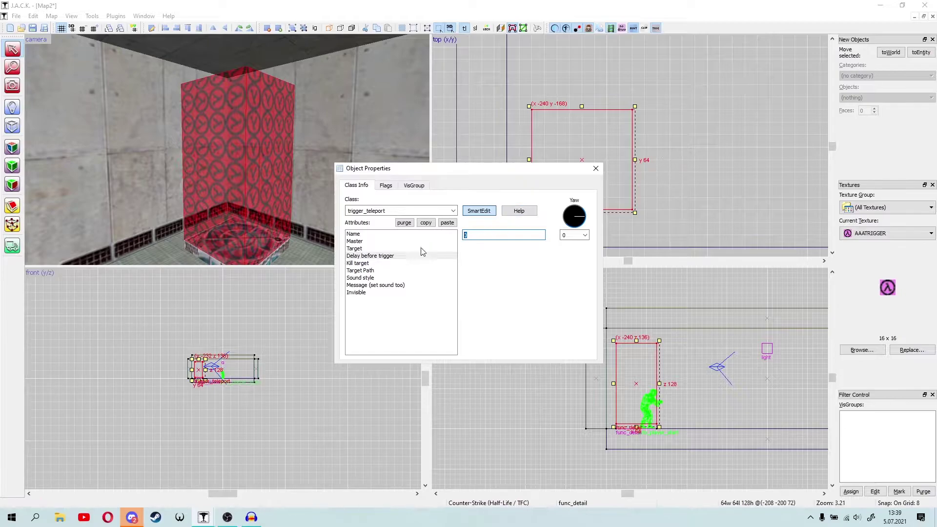
- Examine the Kill target and Target Path attributes of the teleport trigger
click(368, 264)
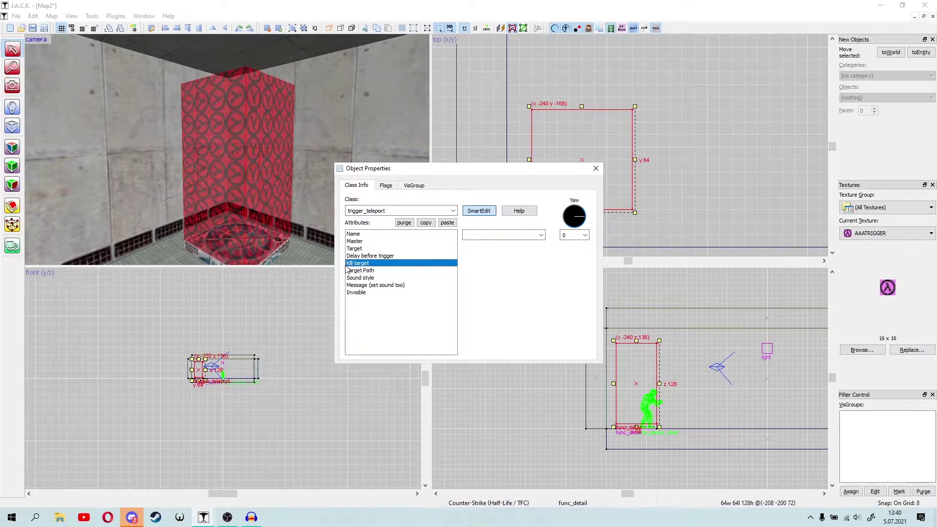
click(480, 235)
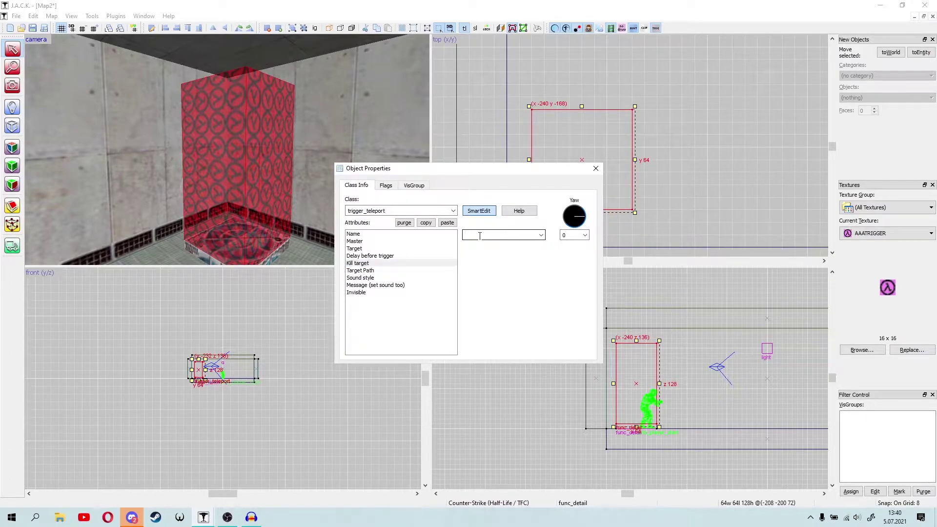
click(376, 271)
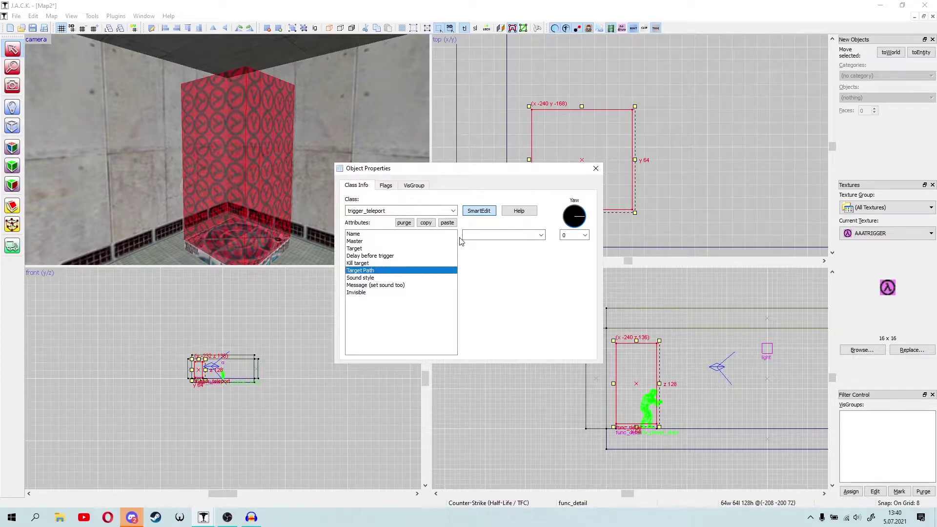
click(472, 236)
click(363, 249)
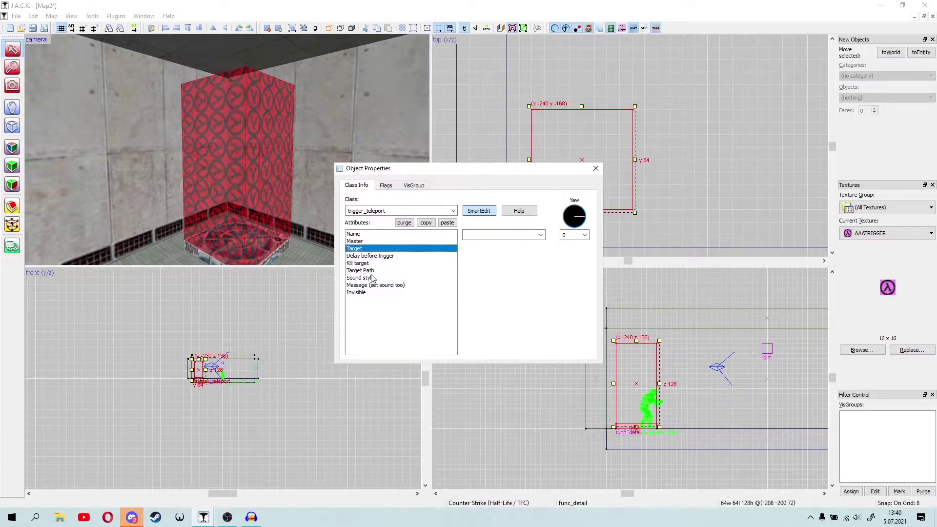
click(372, 278)
click(371, 270)
click(529, 234)
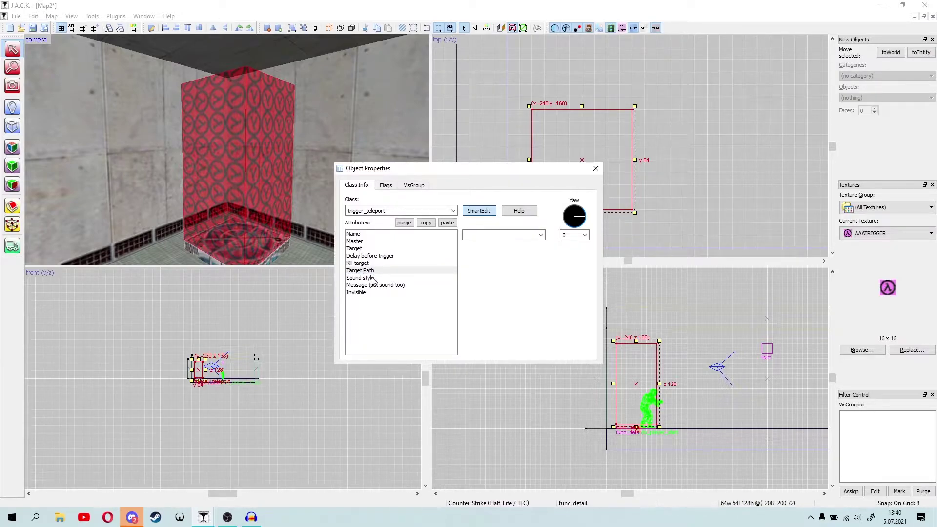
- Review the available Sound style options of the teleport trigger, choosing No Sound, None
click(373, 279)
click(499, 237)
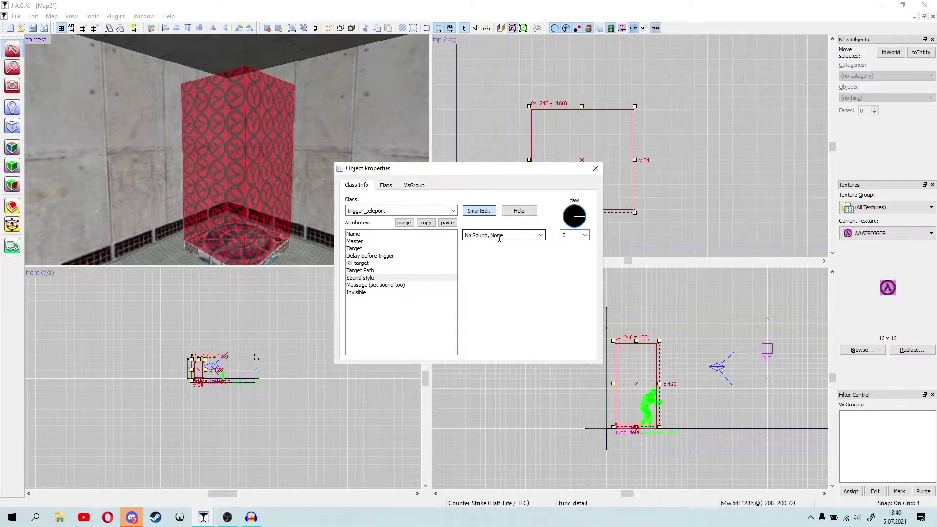
click(542, 236)
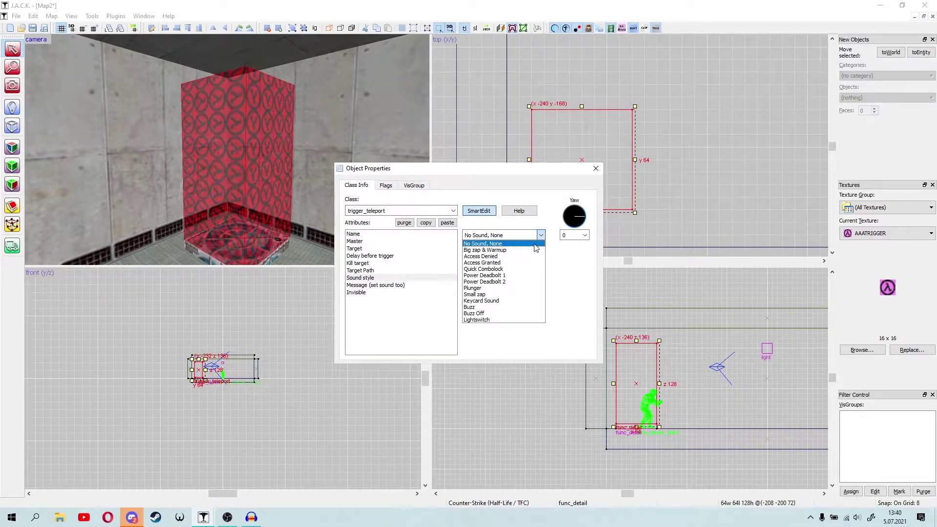
click(493, 247)
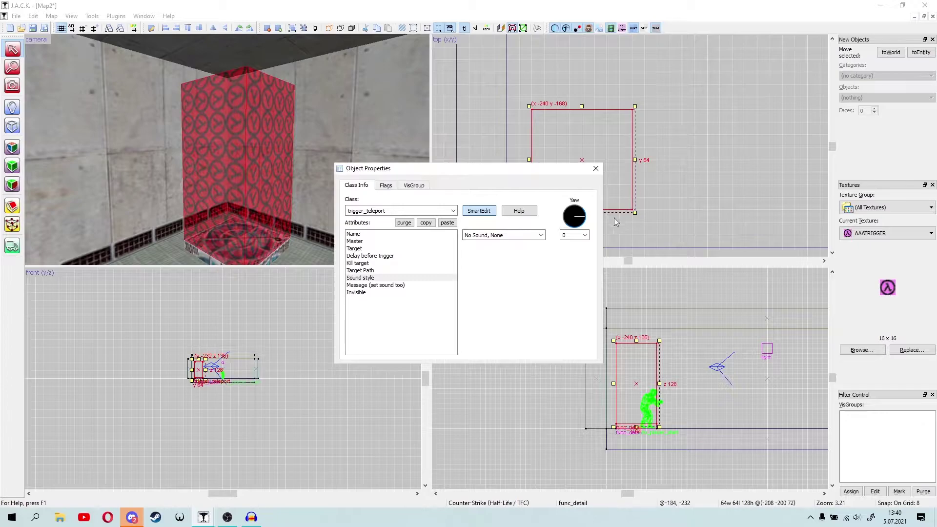
- Examine the Message (set sound too) attribute and the Invisible options of the teleport trigger
click(379, 286)
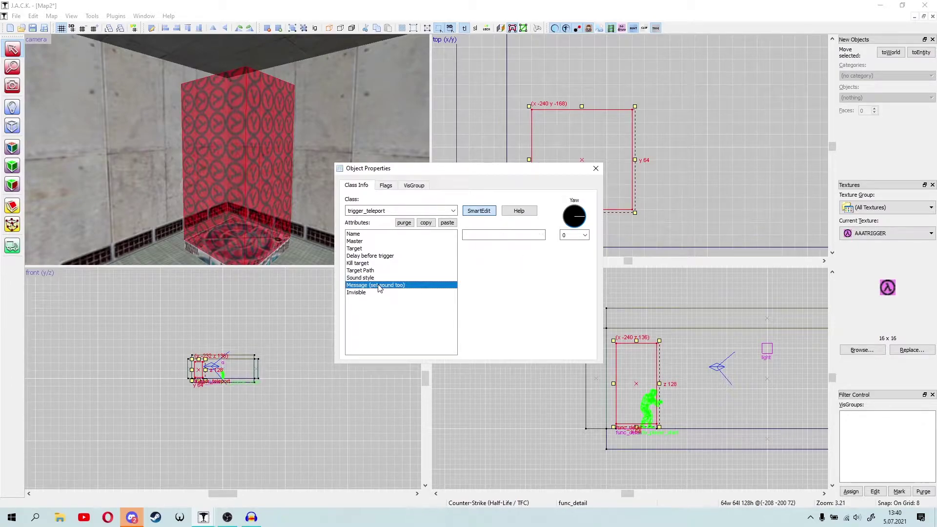
click(490, 235)
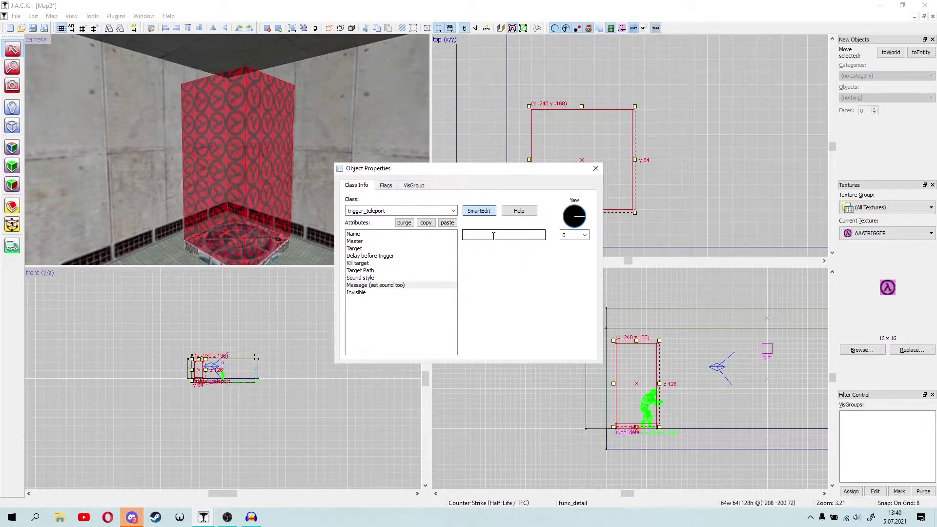
click(379, 293)
click(497, 238)
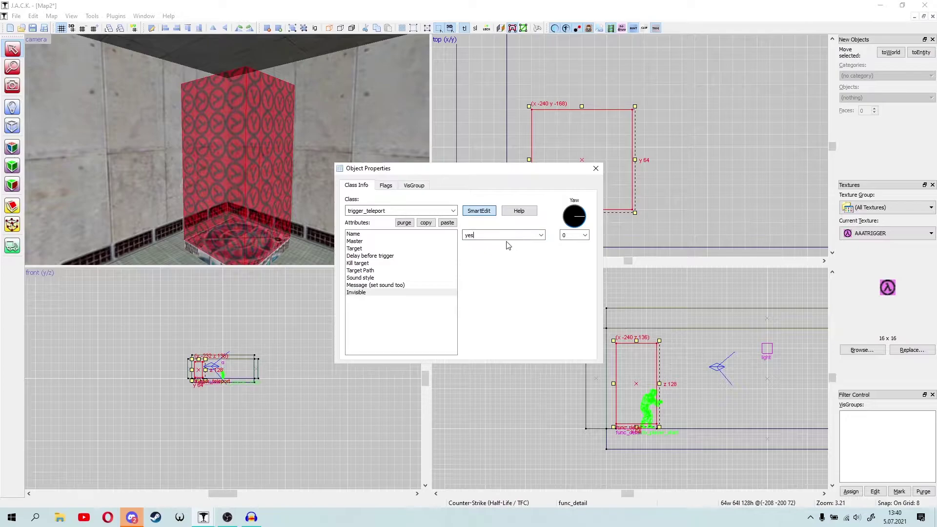
click(541, 235)
click(512, 246)
- Examine the trigger's No Players,entity only and Pushables flags, and close its object properties
click(386, 186)
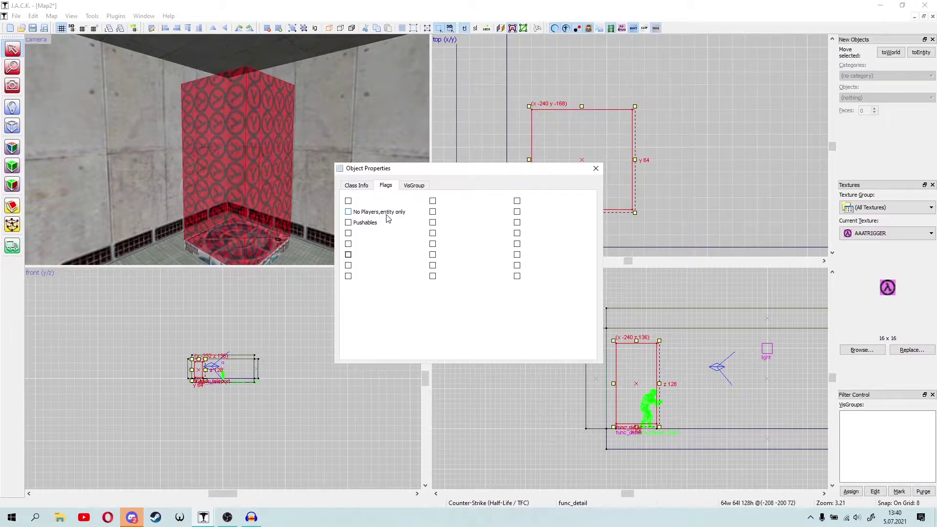
click(358, 213)
click(366, 216)
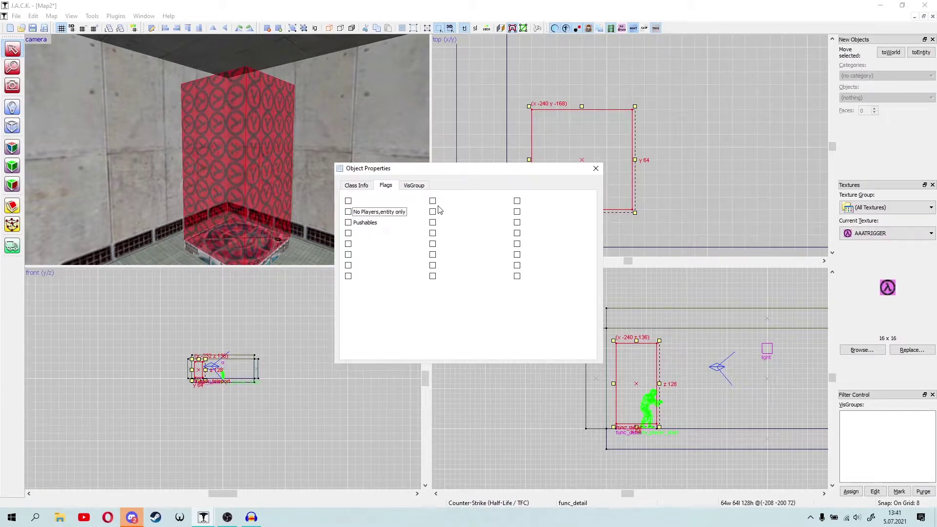
drag(425, 171, 558, 70)
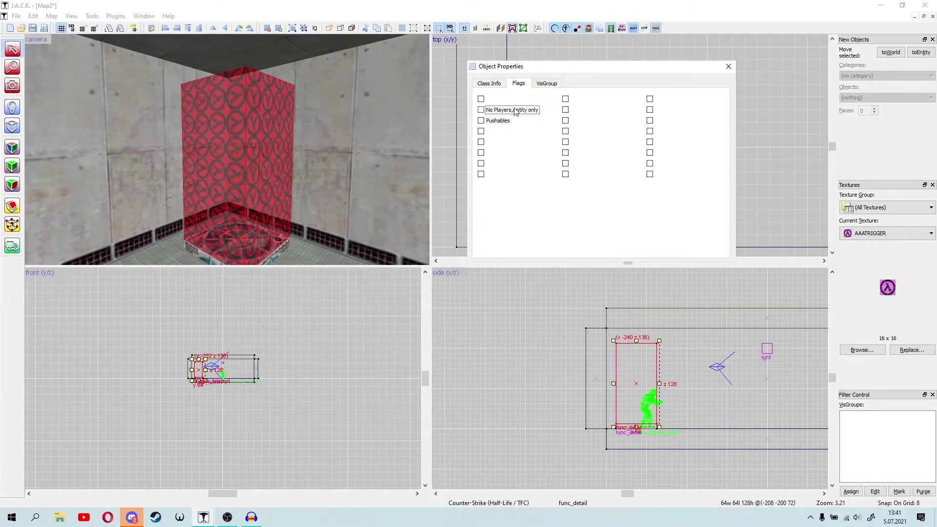
click(486, 122)
click(494, 83)
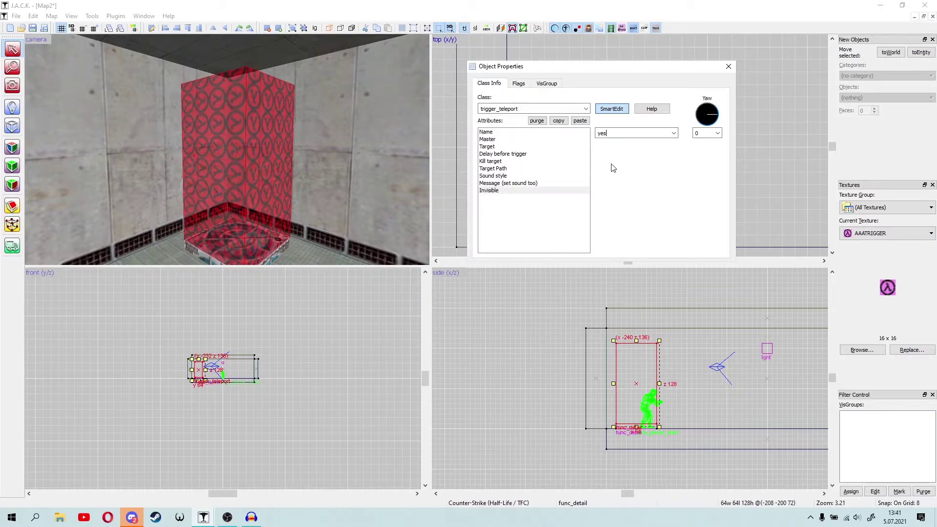
click(498, 148)
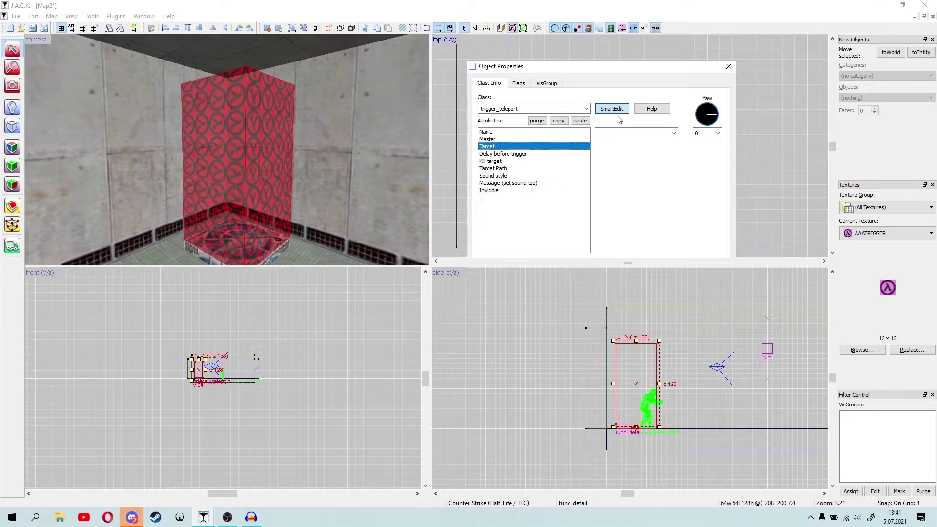
click(729, 67)
- Hide the trigger brushes in the 3D view and copy the telepad to the diagonally opposite corner of the room
key(s)
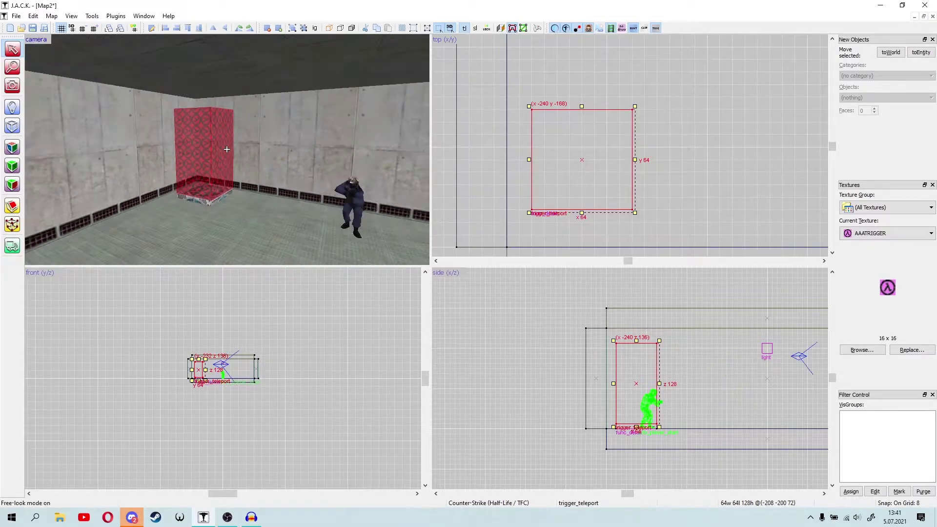
click(656, 28)
click(198, 194)
scroll(603, 184, down, 5)
scroll(604, 183, down, 3)
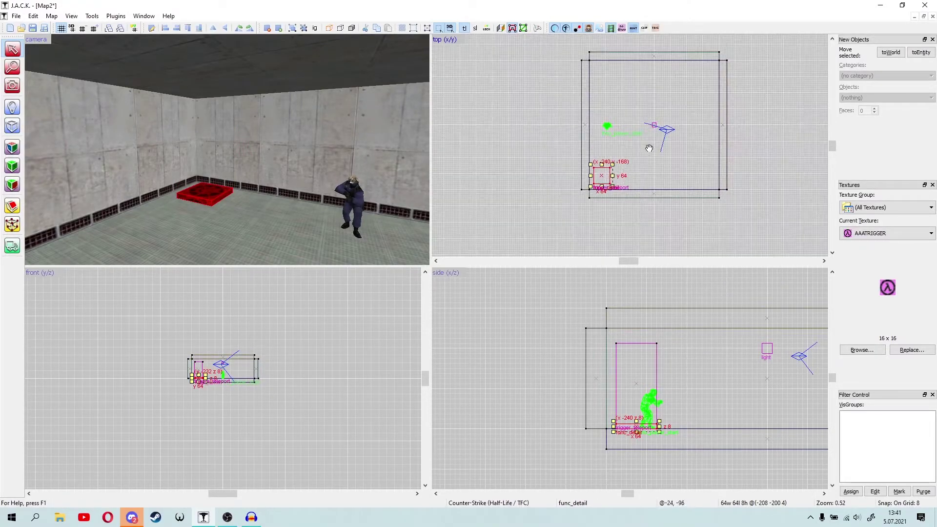
drag(551, 209, 658, 109)
scroll(659, 108, up, 5)
key(z)
key(d)
key(z)
key(z)
key(s)
key(z)
key(z)
key(w)
key(z)
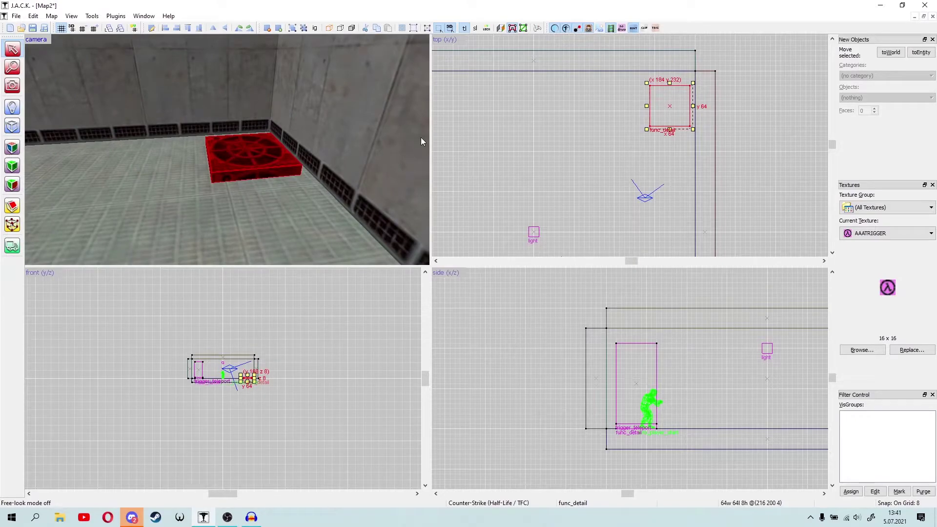
- Place an info_target entity on top of the copied telepad
key(shift+e)
click(889, 99)
scroll(876, 218, down, 5)
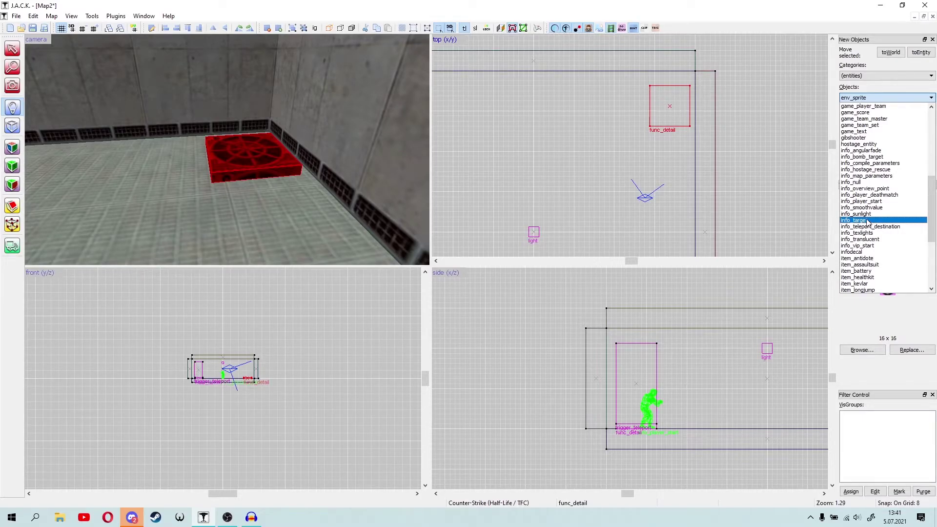
click(869, 222)
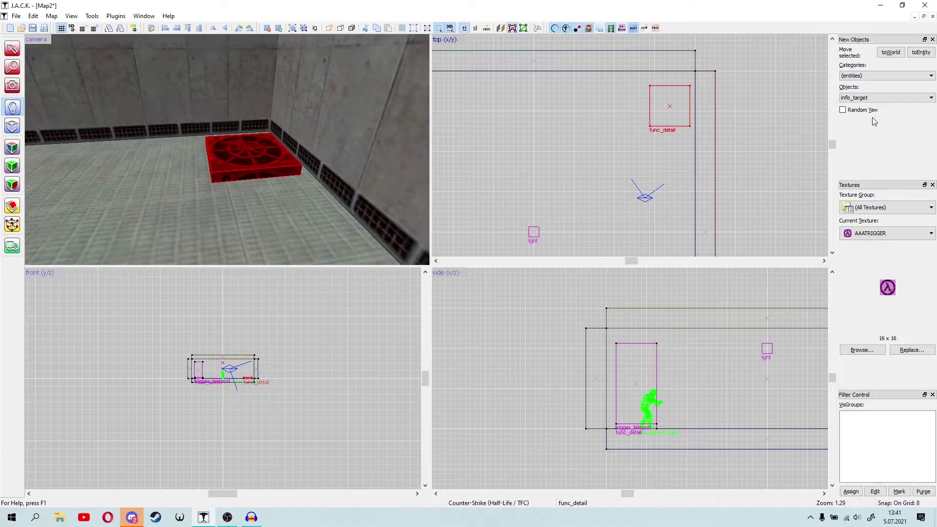
click(874, 98)
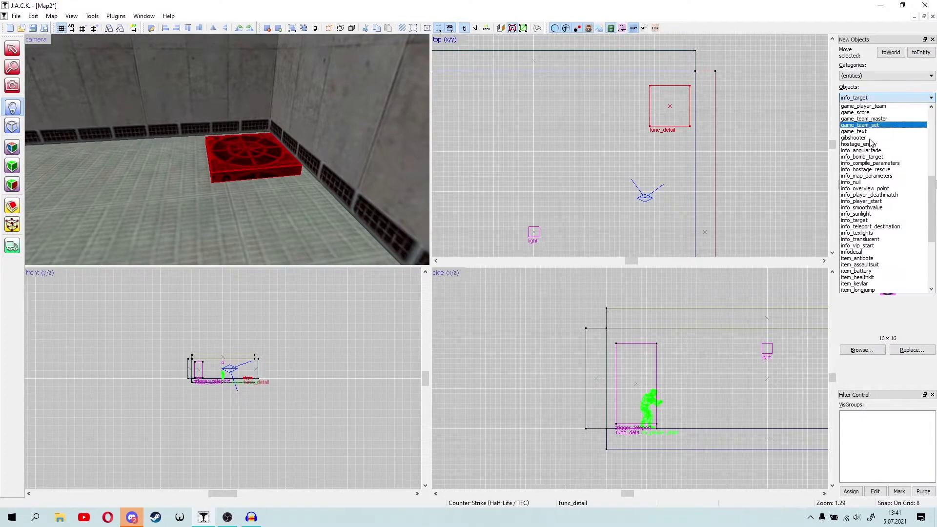
click(864, 222)
key(z)
key(w)
key(z)
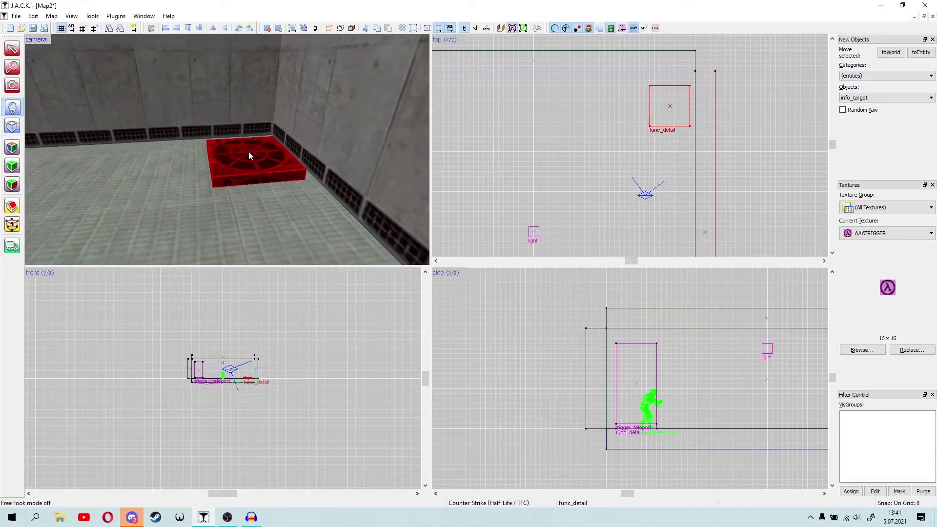
click(249, 153)
- Centre the info_target over the copied telepad and raise it about 16 units above the pad's surface
scroll(241, 375, up, 5)
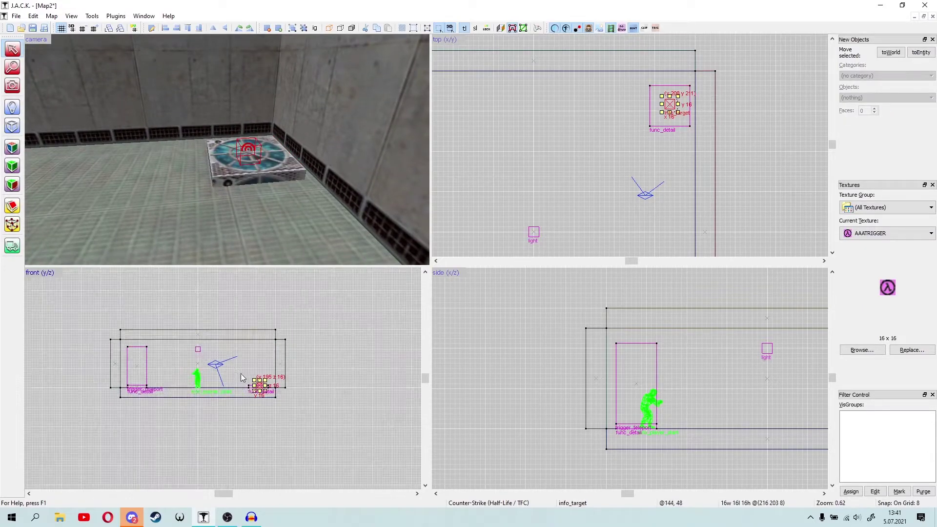
drag(247, 386, 243, 273)
middle_drag(258, 306, 282, 369)
drag(277, 339, 278, 415)
key(z)
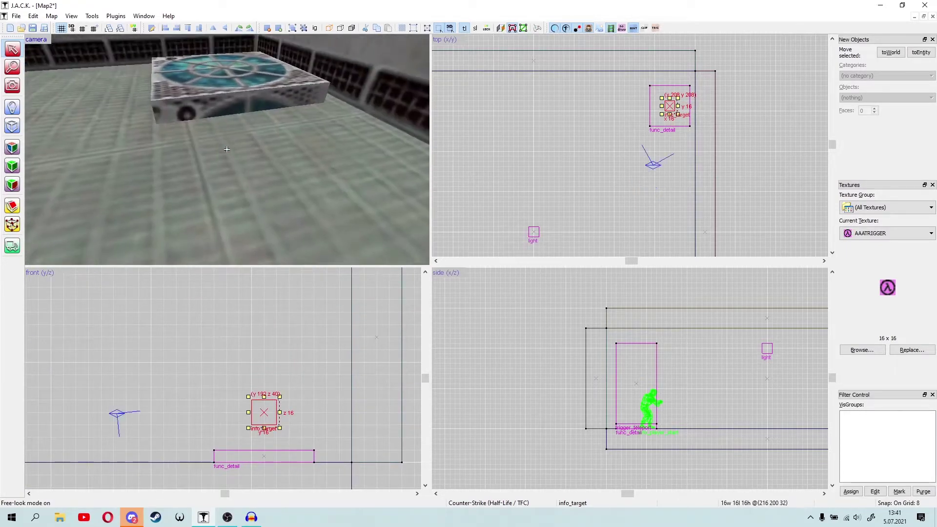
middle_drag(283, 488, 282, 387)
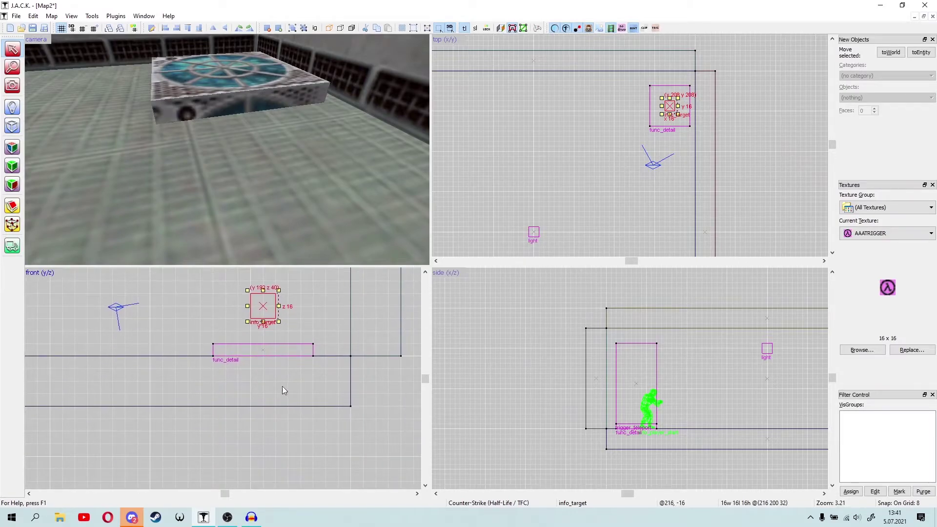
- Delete the info_target entity above the copied telepad
click(254, 262)
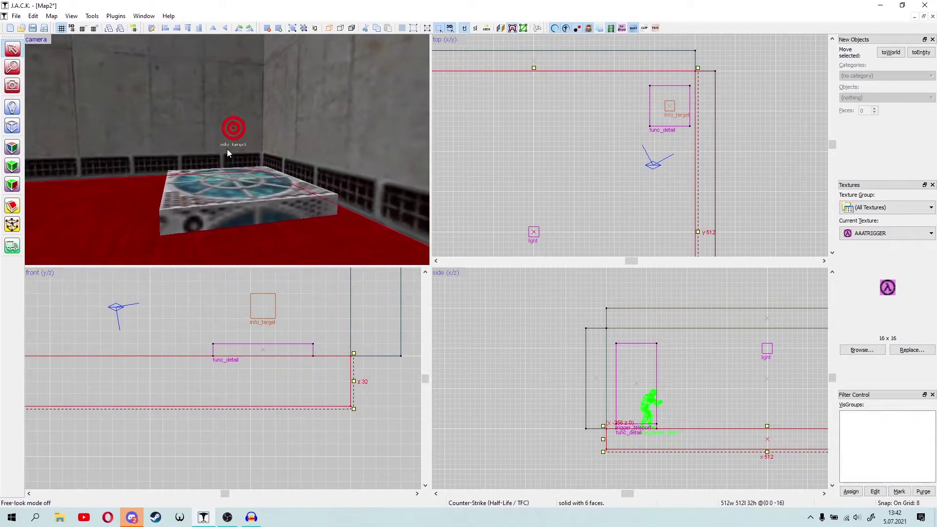
key(z)
click(230, 140)
key(Escape)
- Place an info_teleport_destination entity on top of the copied telepad and select it
key(shift+e)
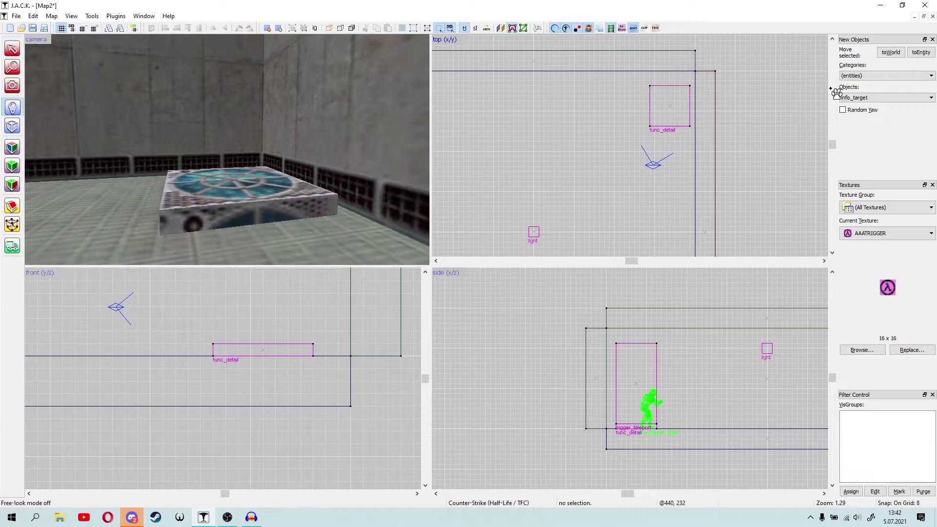
click(886, 98)
click(876, 226)
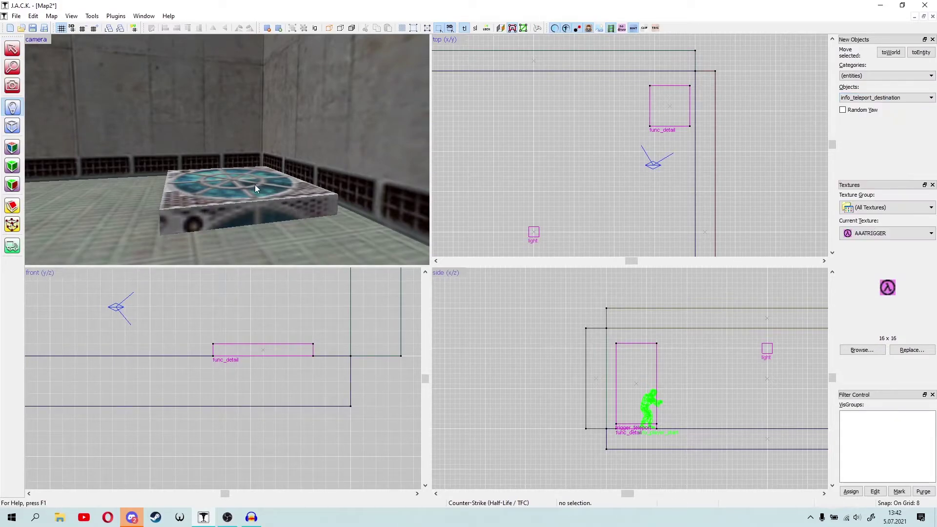
key(z)
key(w)
key(z)
key(shift+s)
click(237, 210)
scroll(265, 315, up, 6)
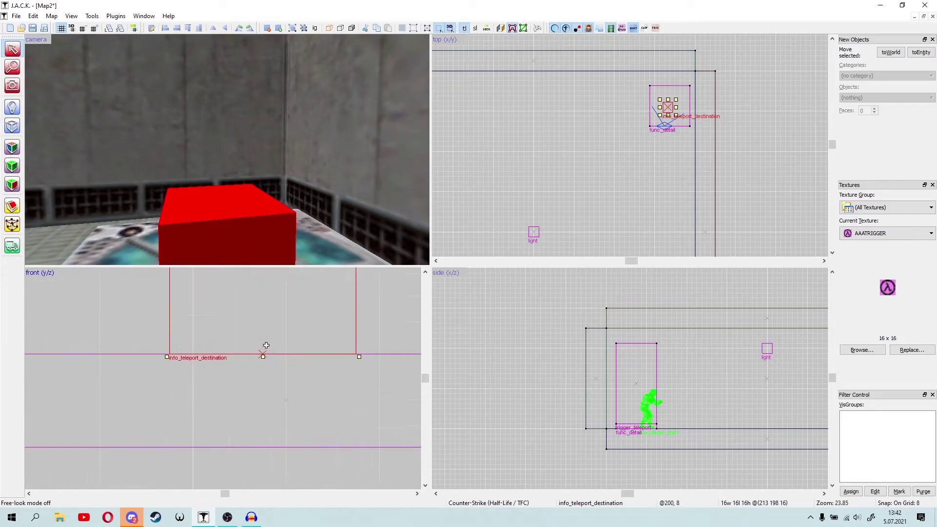
- Snap the info_teleport_destination to the grid over the centre of the copied telepad
key(ctrl+b)
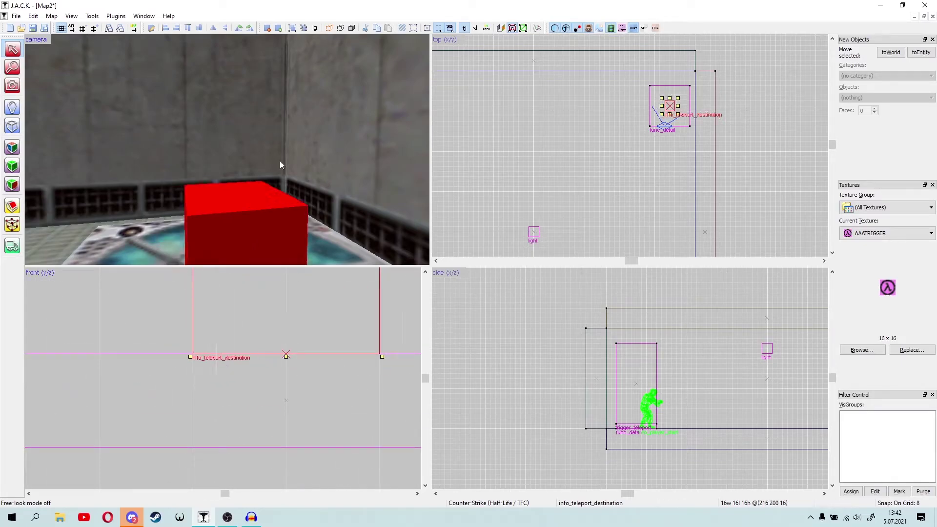
key(z)
key(s)
key(z)
scroll(684, 102, up, 7)
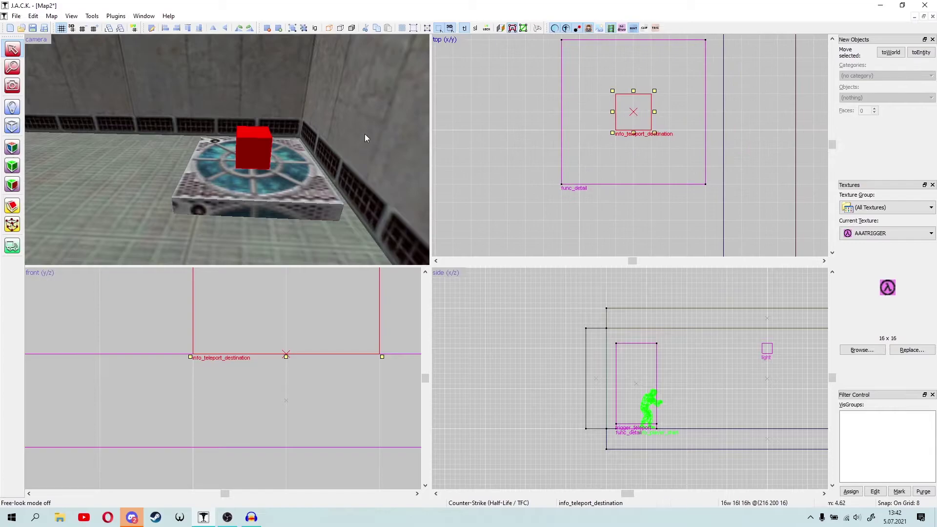
- Name the info_teleport_destination entity teleport_destination
key(z)
key(d)
key(z)
double_click(227, 161)
click(508, 131)
click(636, 132)
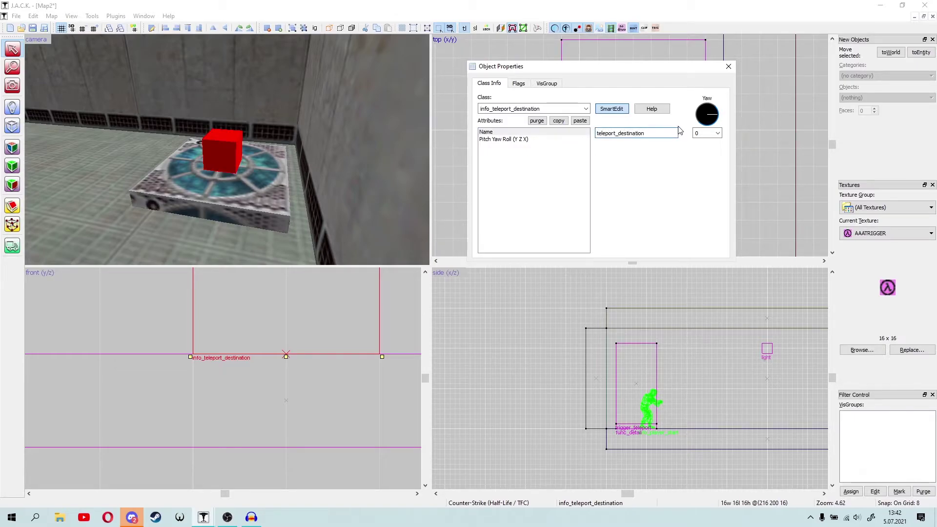
click(724, 70)
- Set the target of the trigger_teleport above the first telepad to teleport_destination
key(z)
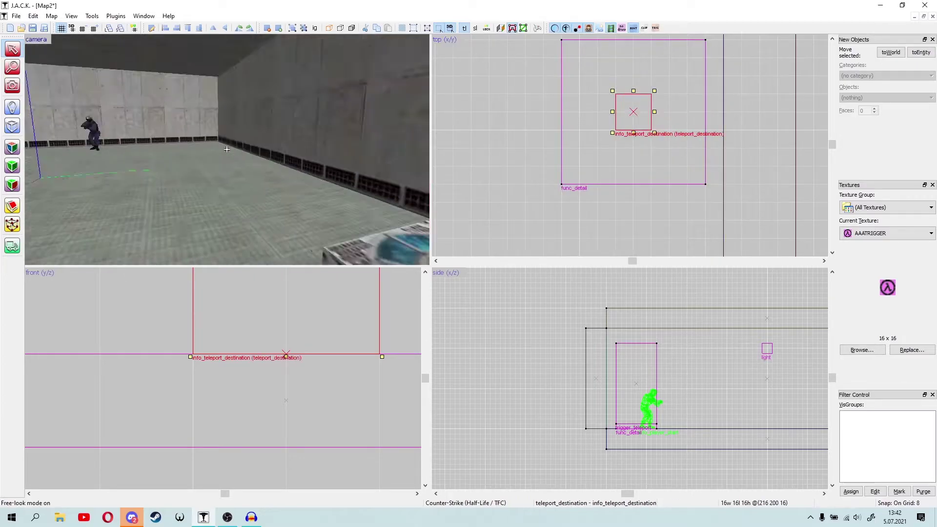
key(z)
click(655, 28)
click(262, 168)
key(alt+Return)
click(500, 146)
click(639, 132)
text(teleport_destination)
click(729, 66)
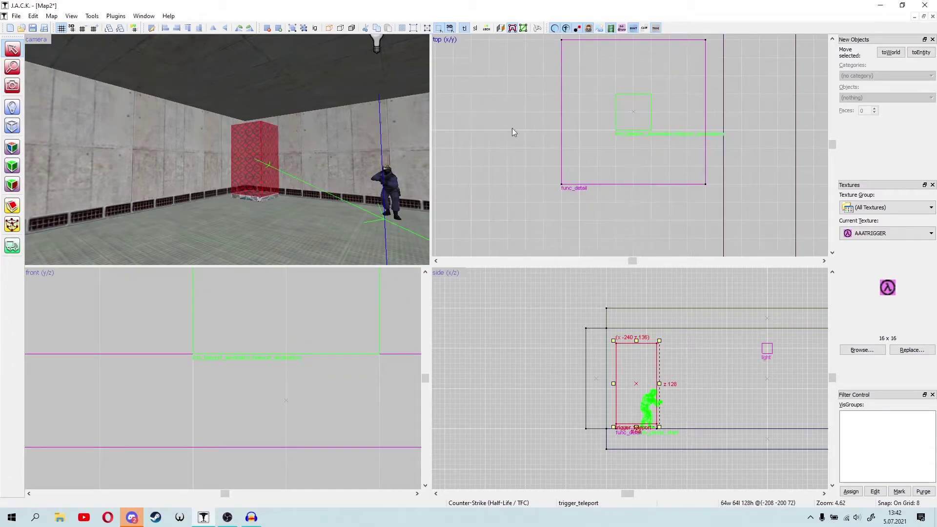
- Delete both the trigger_teleport above the first telepad and the info_teleport_destination above the copied telepad
key(z)
key(a)
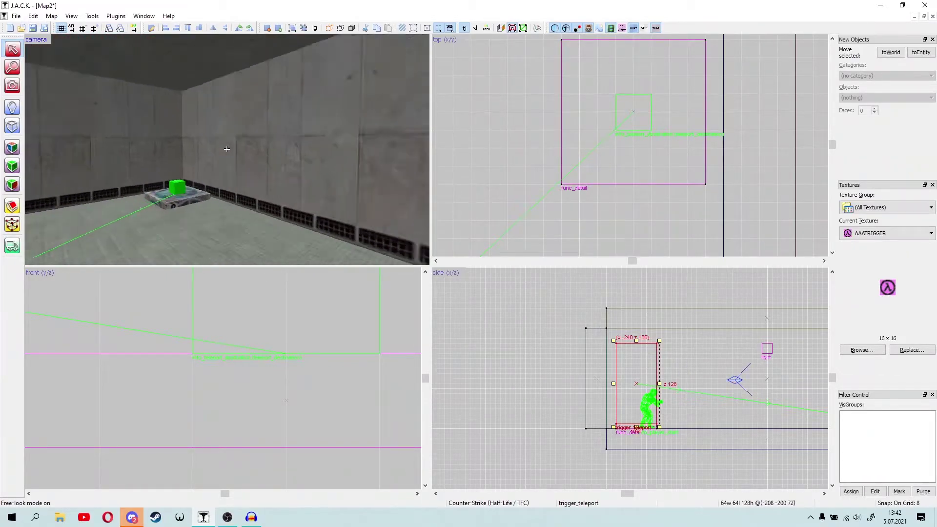
key(z)
ctrl+click(274, 165)
key(z)
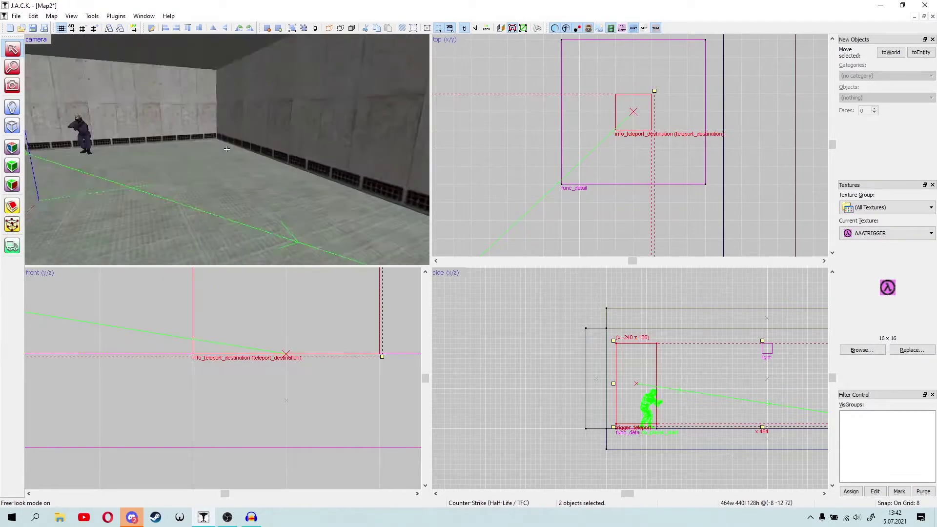
key(z)
key(Delete)
- Place an env_sprite entity on top of the first telepad
key(z)
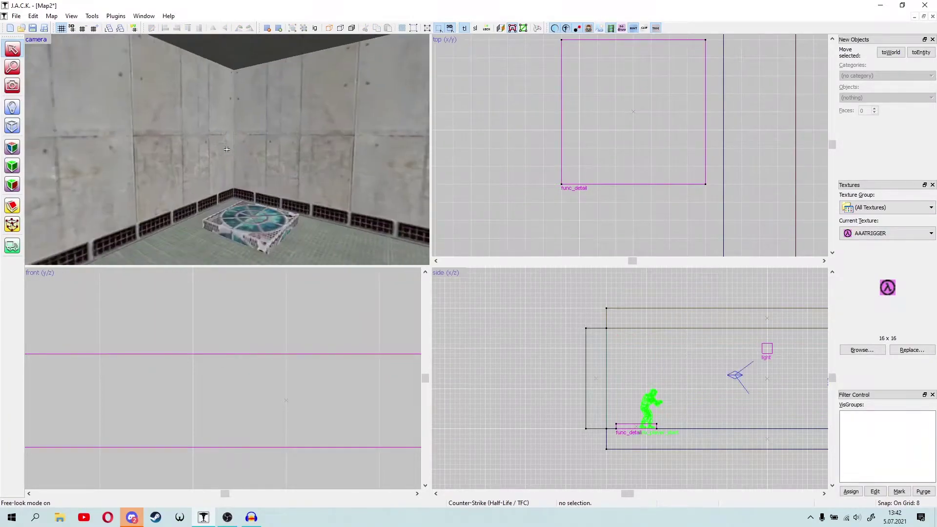
key(z)
key(shift+e)
click(866, 98)
scroll(867, 224, up, 9)
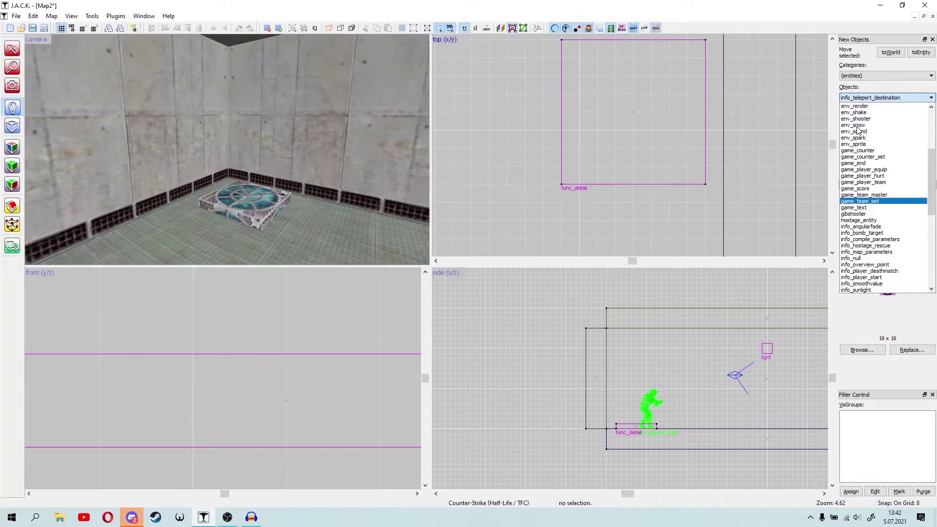
click(867, 240)
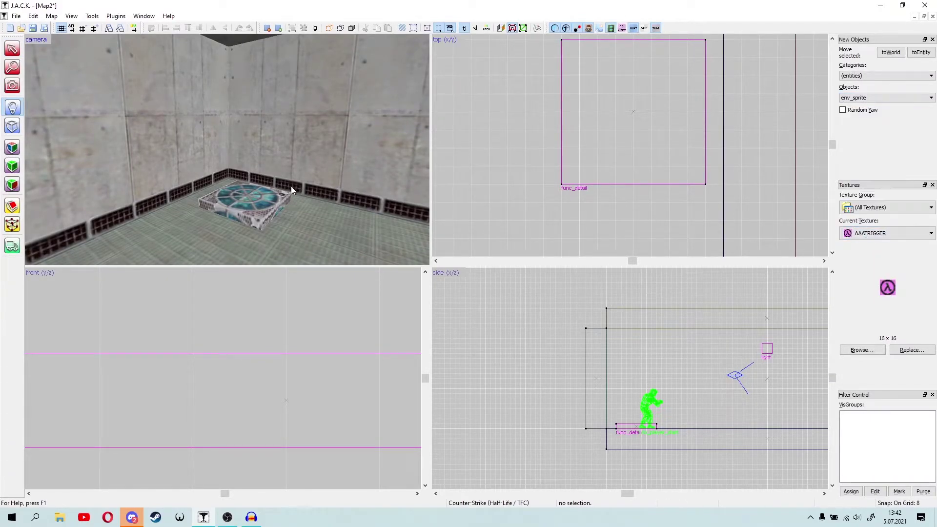
click(247, 196)
- Raise the env_sprite 32 units so its base rests on the first telepad's top surface
scroll(683, 394, up, 4)
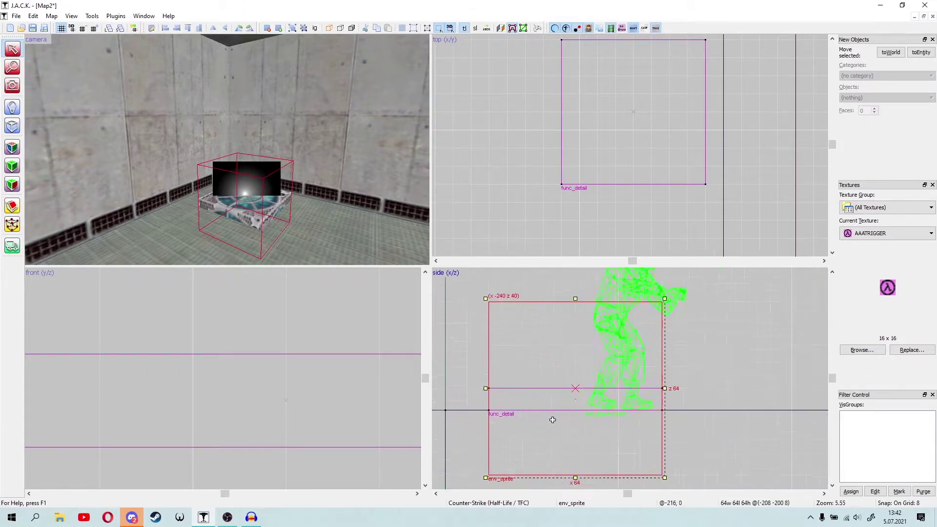
scroll(634, 154, down, 8)
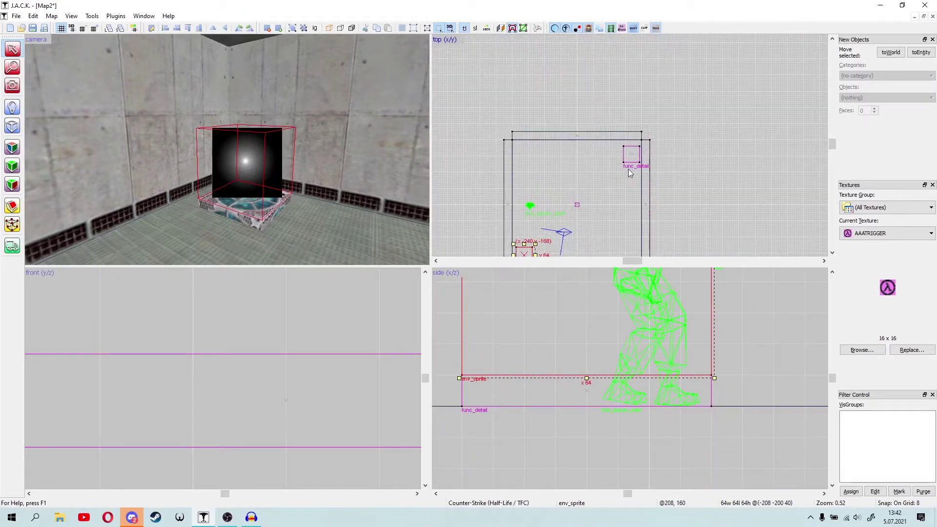
scroll(584, 157, up, 9)
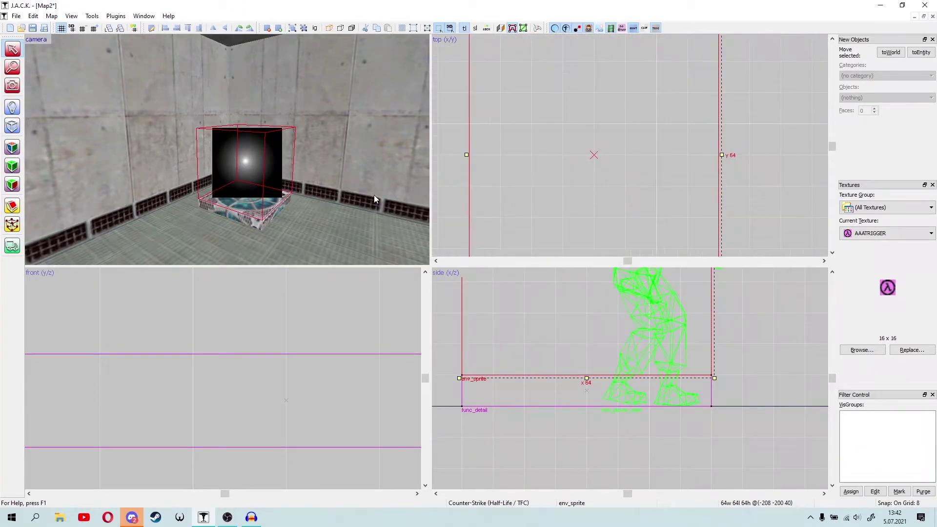
- Assign enter1.spr from the Half-Life valve sprites folder as the env_sprite's sprite
key(alt+Return)
click(517, 184)
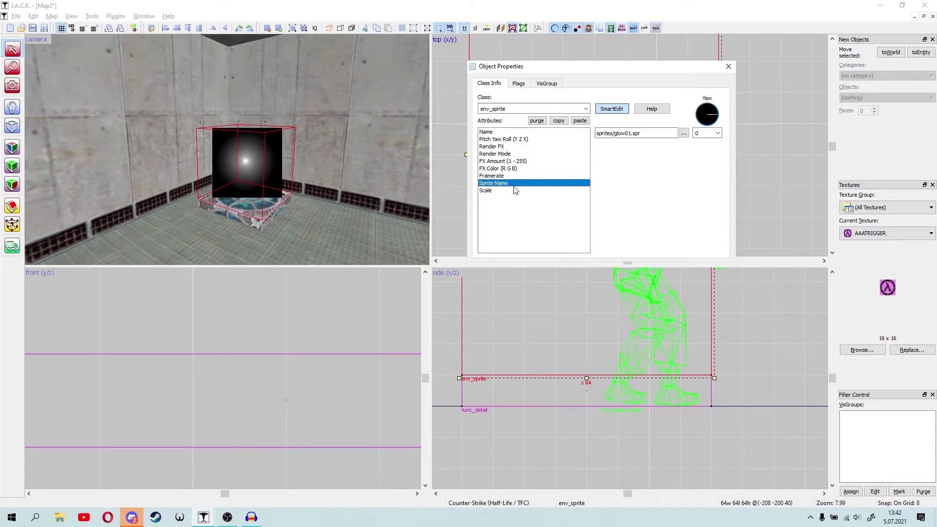
click(683, 133)
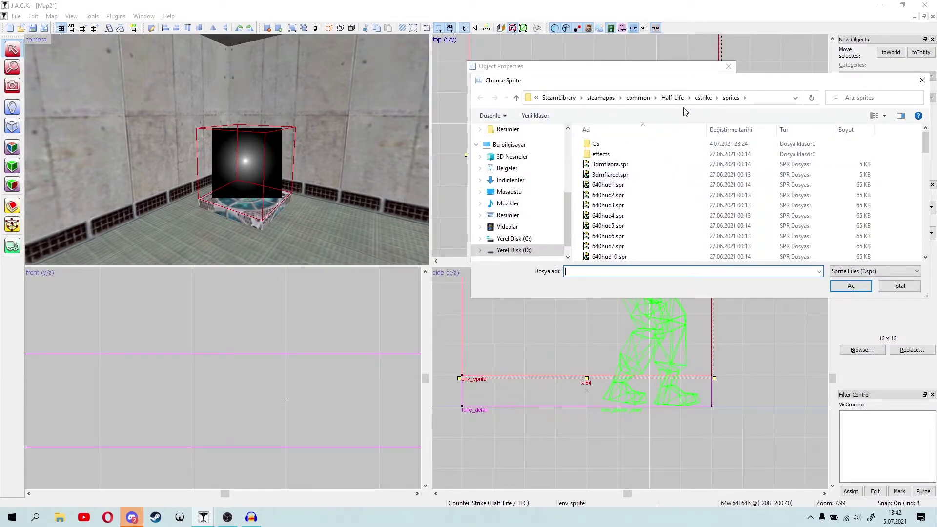
click(673, 97)
double_click(605, 246)
click(610, 256)
double_click(611, 257)
text(en)
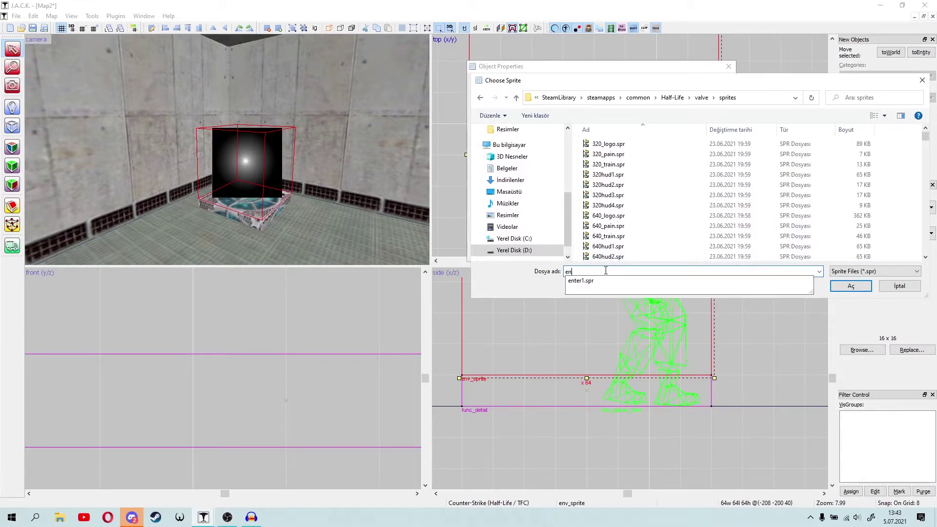
click(598, 272)
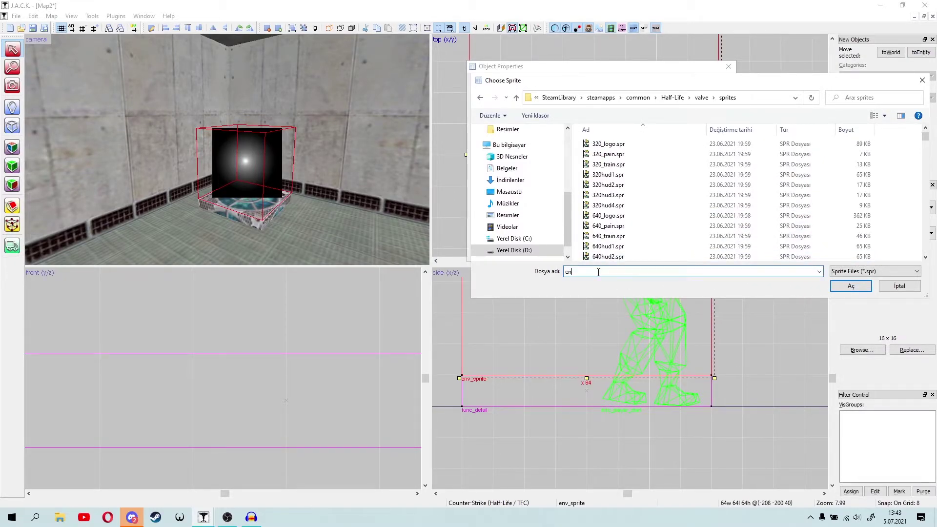
text(te)
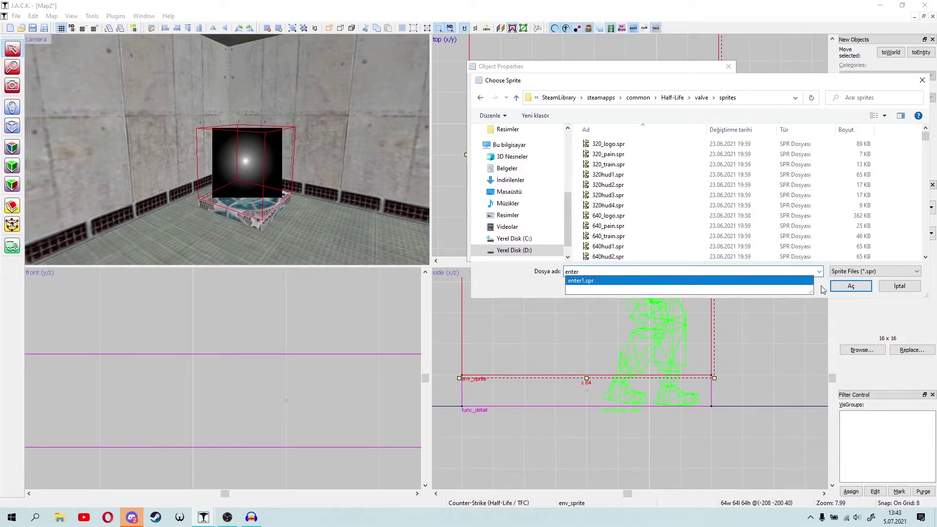
text(r)
key(Return)
click(852, 287)
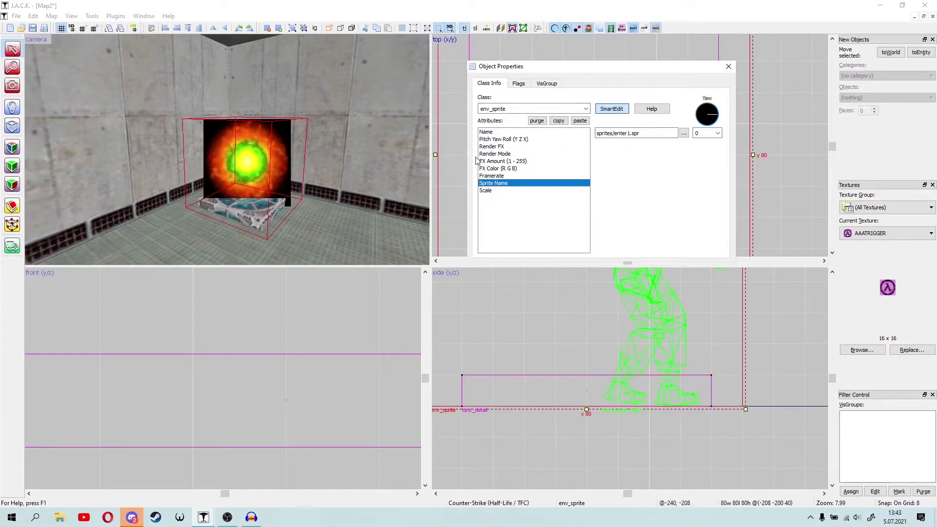
- Change the env_sprite's render mode so its black background turns transparent, and set Render FX to Constant Glow (Sprites)
click(496, 154)
click(626, 133)
scroll(626, 135, down, 4)
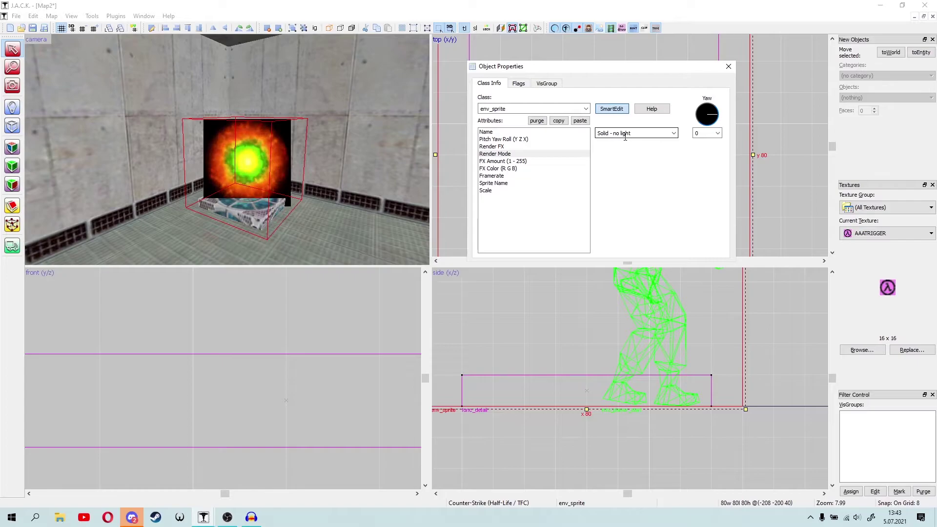
scroll(626, 134, up, 1)
click(507, 146)
click(673, 133)
click(621, 204)
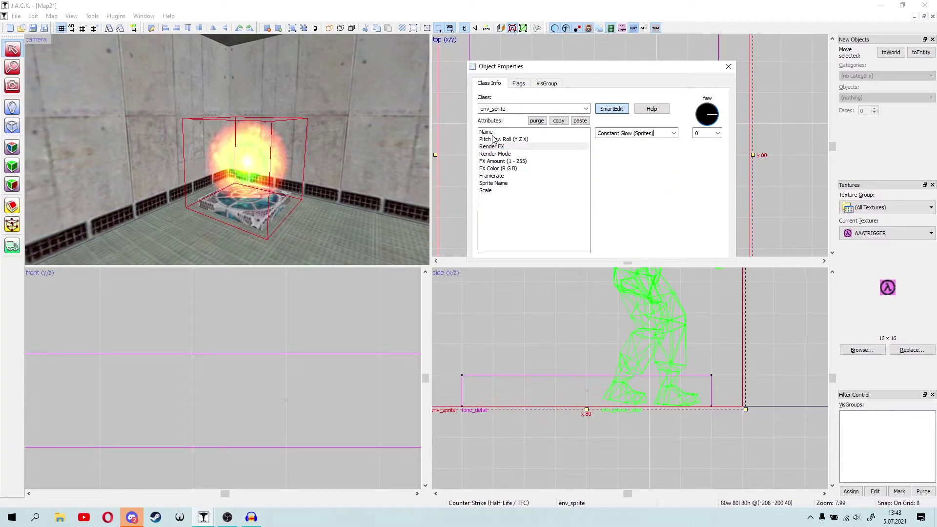
click(495, 191)
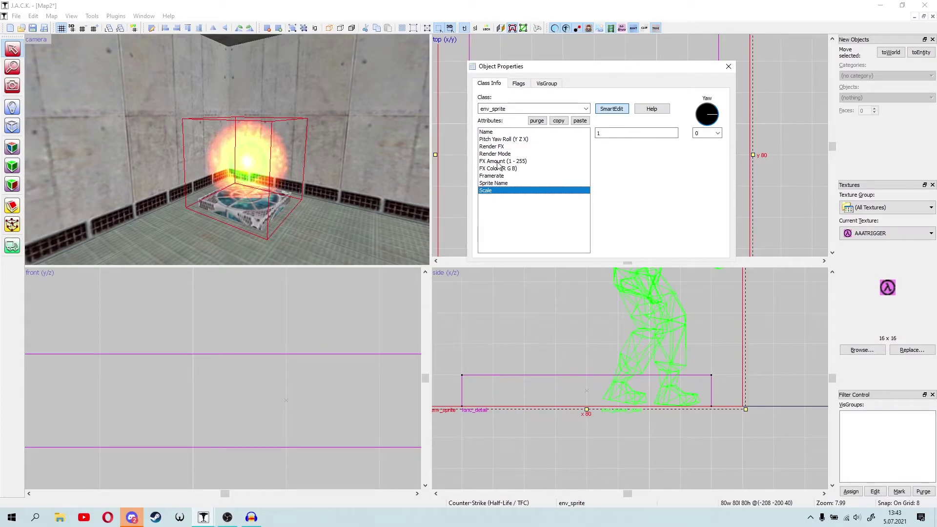
click(520, 84)
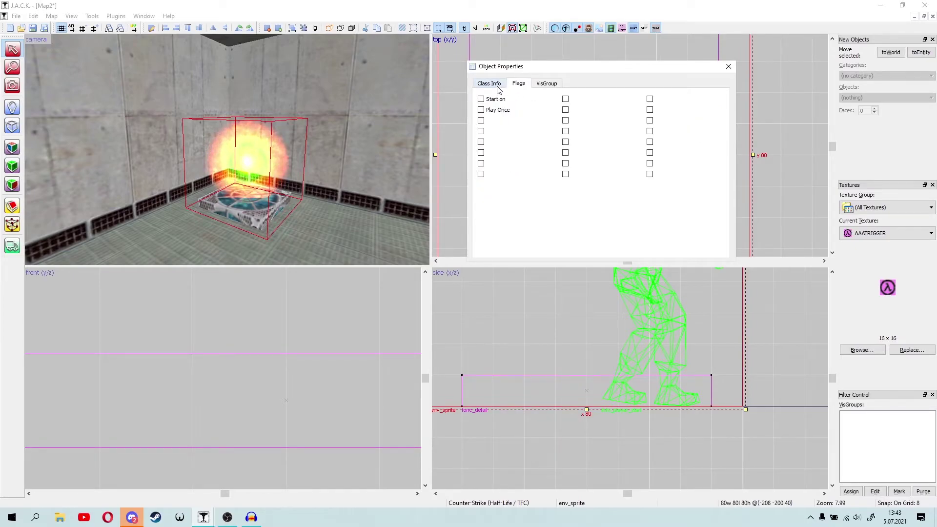
click(489, 84)
click(729, 67)
- Raise the enlarged env_sprite 8 units so its base is level with the first telepad's top surface
key(Escape)
key(z)
key(s)
key(z)
click(228, 153)
scroll(533, 384, down, 4)
scroll(523, 378, up, 3)
key(Up)
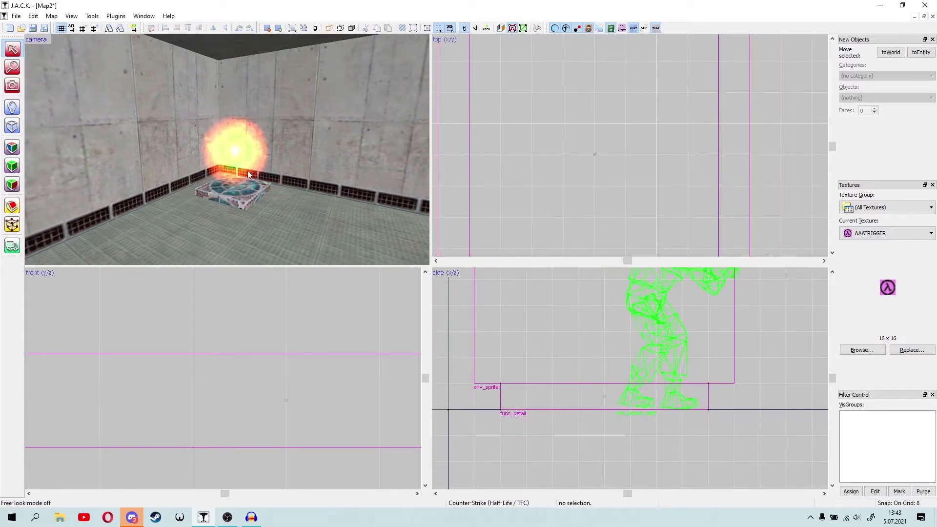
- Copy the env_sprite to the second telepad and centre the copy over that pad
scroll(560, 167, down, 10)
drag(560, 167, 691, 40)
middle_drag(692, 40, 612, 219)
scroll(609, 223, up, 9)
mouse_move(674, 177)
mouse_down()
mouse_move(653, 192)
mouse_move(664, 192)
mouse_up()
- Set the copied env_sprite's sprite name to sprites/exit1.spr
key(z)
key(z)
key(alt+Return)
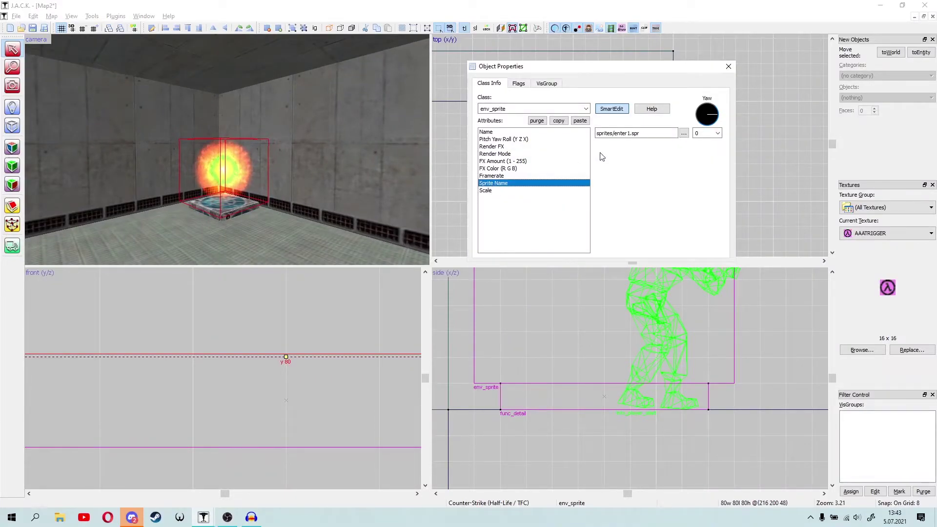
click(629, 133)
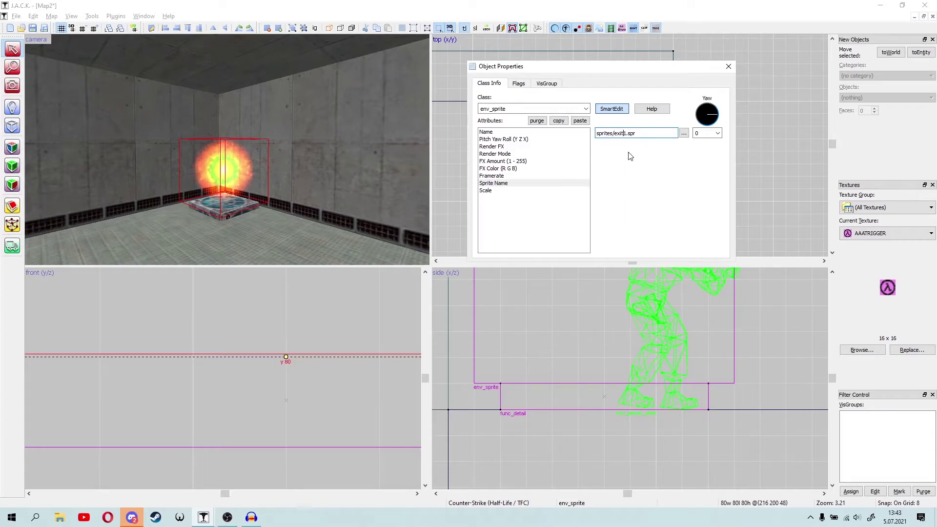
click(525, 185)
click(728, 67)
- Filter the textures by "button" and choose +ABUTTON4 as the current texture
key(s)
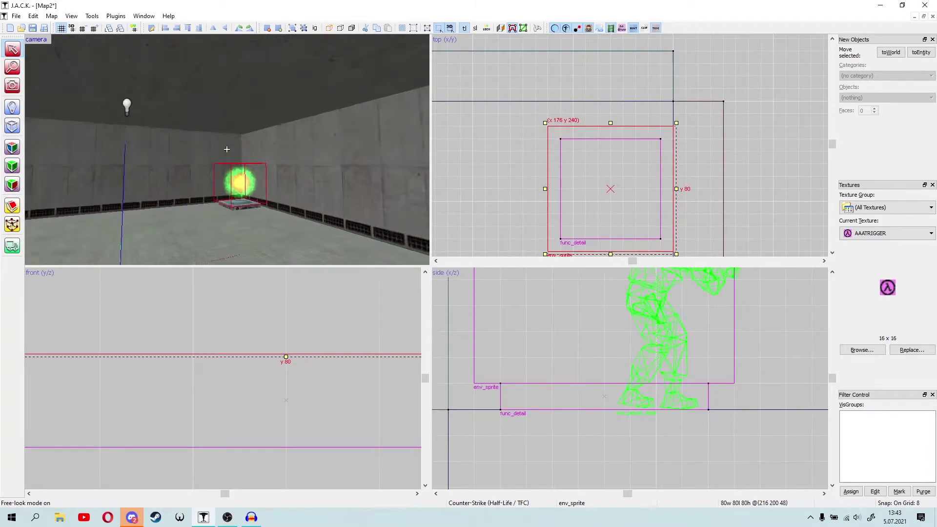
key(w)
key(s)
key(a)
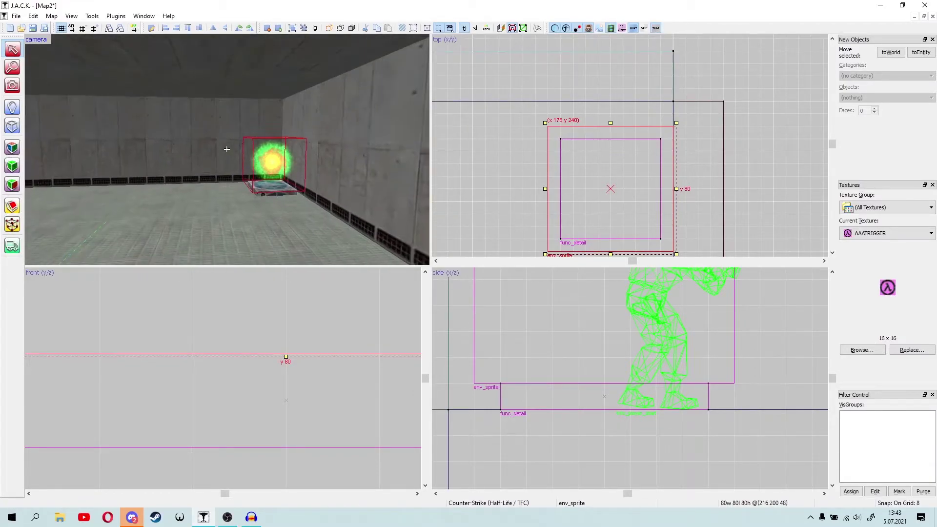
key(z)
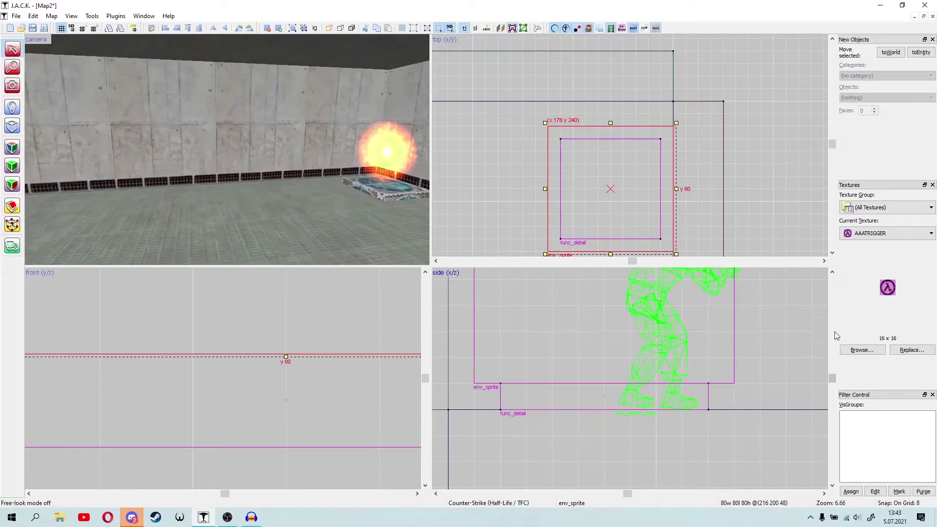
click(862, 350)
text(button)
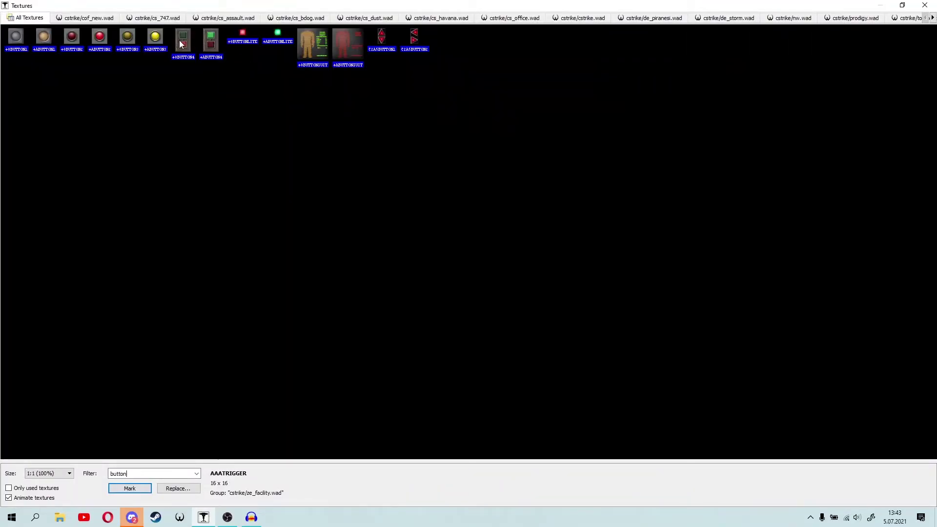
double_click(209, 44)
- Create a block 32 units wide and 48 units tall beside the first telepad's sprite in the side view
drag(615, 326, 509, 343)
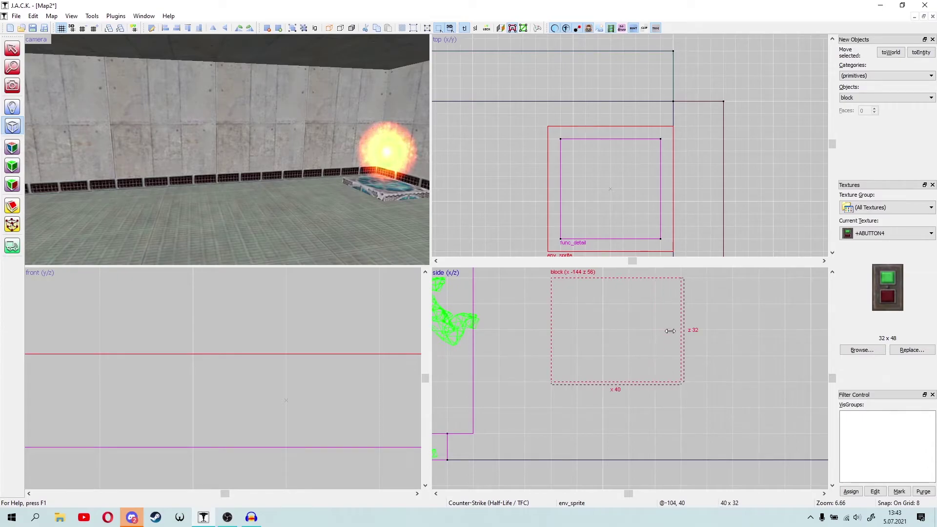
scroll(687, 339, down, 4)
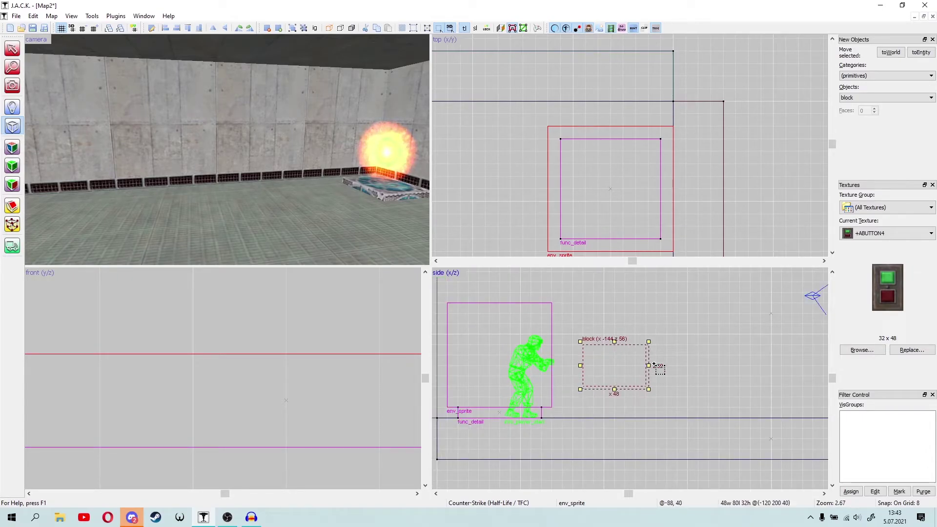
drag(651, 366, 604, 325)
right_click(599, 335)
click(602, 342)
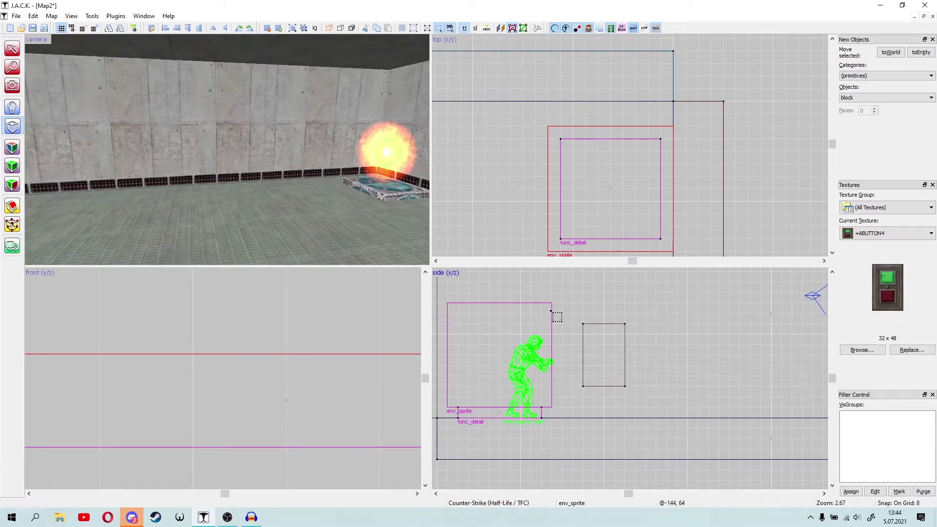
- Move the new button block beside the first telepad so one end touches the wall
key(z)
key(z)
key(shift+s)
click(274, 150)
scroll(583, 160, down, 4)
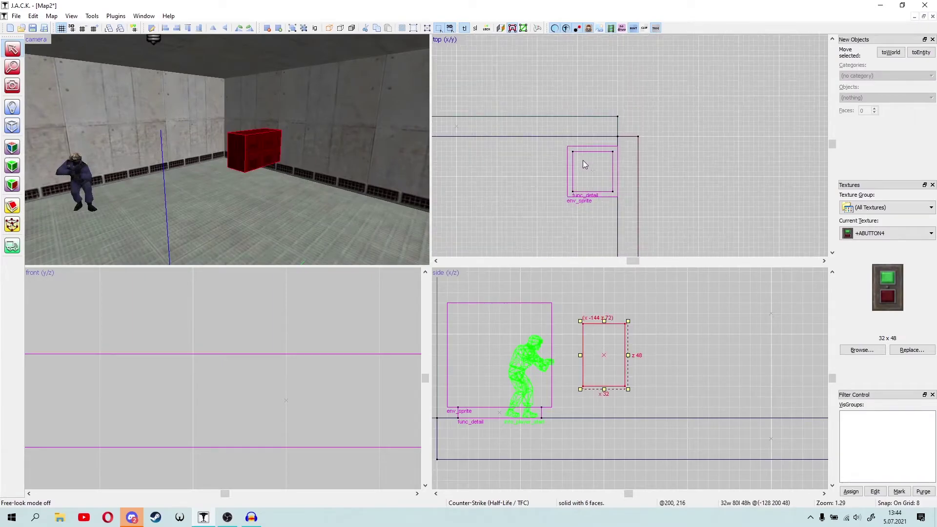
drag(538, 166, 534, 235)
middle_drag(533, 235, 545, 109)
scroll(545, 109, up, 3)
drag(548, 105, 554, 167)
scroll(555, 167, up, 6)
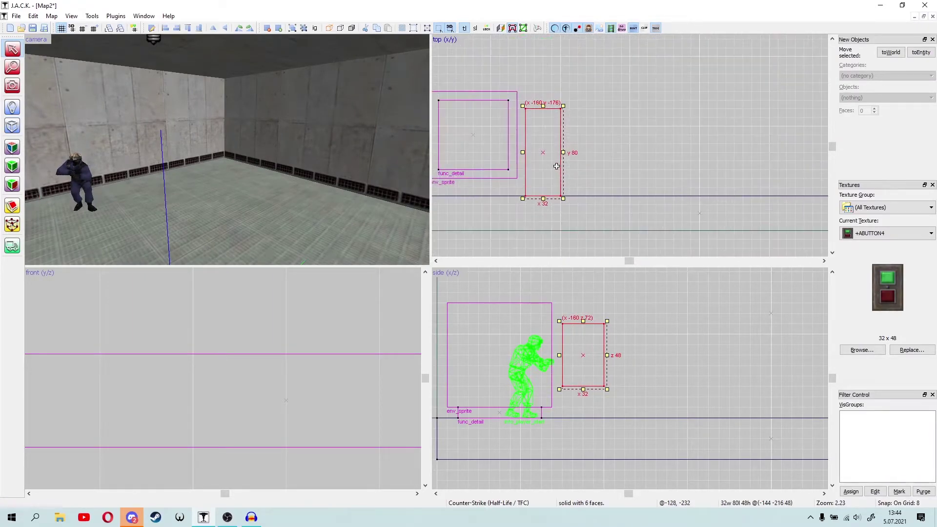
- Shrink the button block's depth to 8 units so only a thin block remains against the wall
drag(543, 105, 546, 185)
scroll(546, 186, up, 3)
key(z)
key(w)
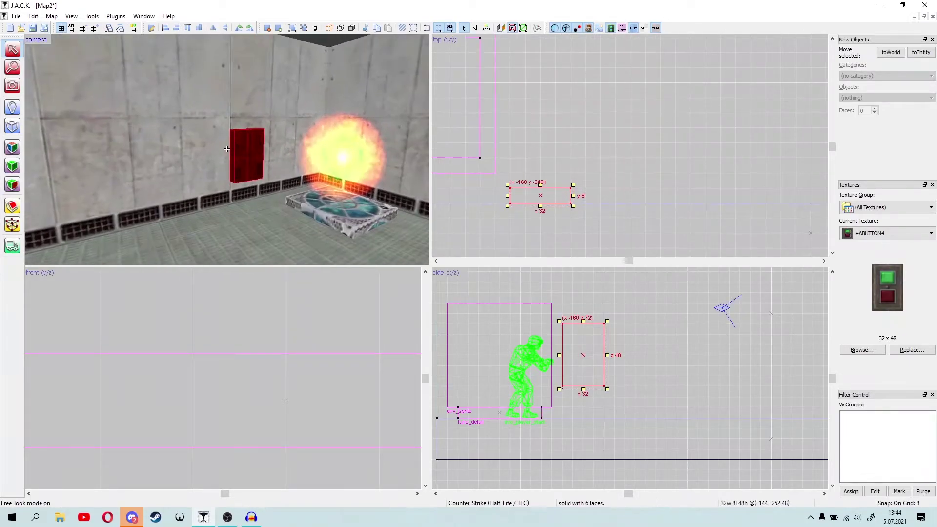
- Fit the +ABUTTON4 texture to the front face of the button block
key(shift+a)
click(413, 182)
key(z)
key(w)
key(z)
- Apply the button texture to the block's remaining exposed faces and finish the face editing
right_click(213, 153)
key(z)
key(w)
key(z)
right_click(239, 142)
key(z)
key(d)
key(z)
right_click(163, 161)
key(z)
key(w)
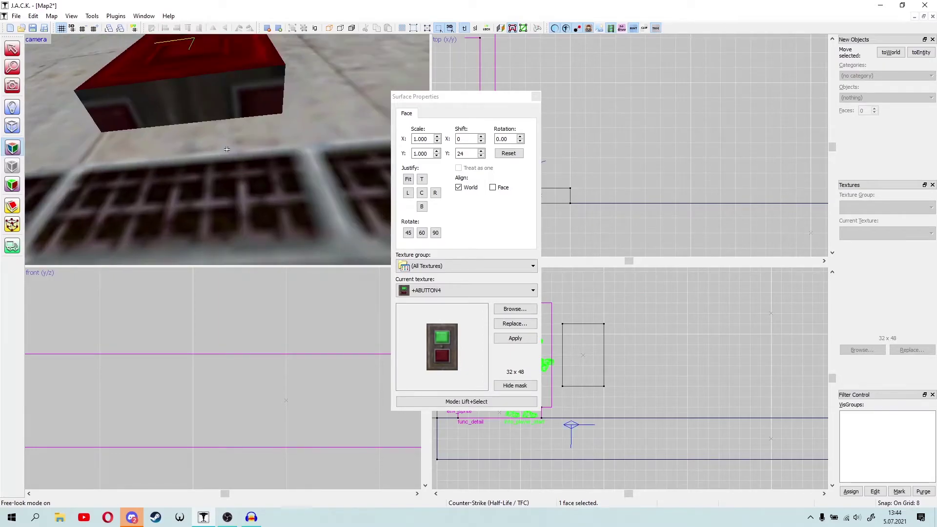
key(z)
right_click(224, 153)
key(z)
key(s)
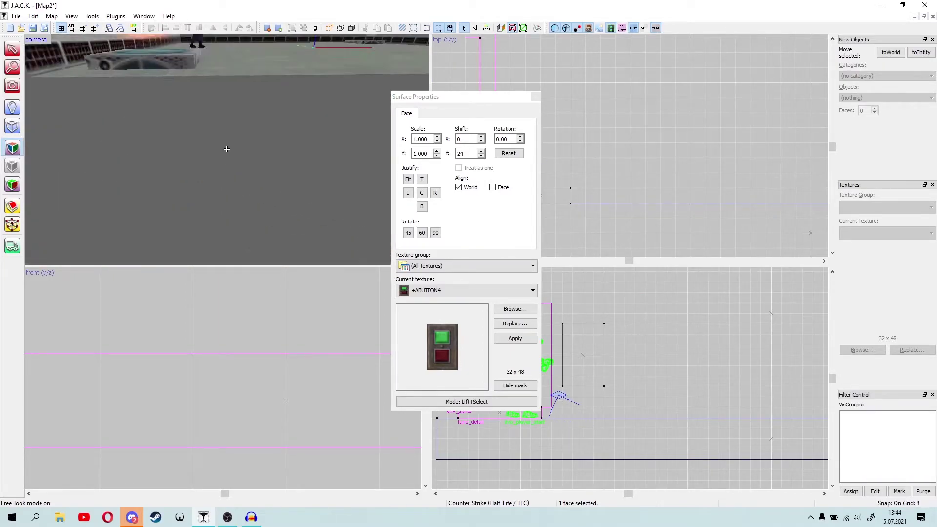
key(s)
key(z)
ctrl+shift+click(335, 156)
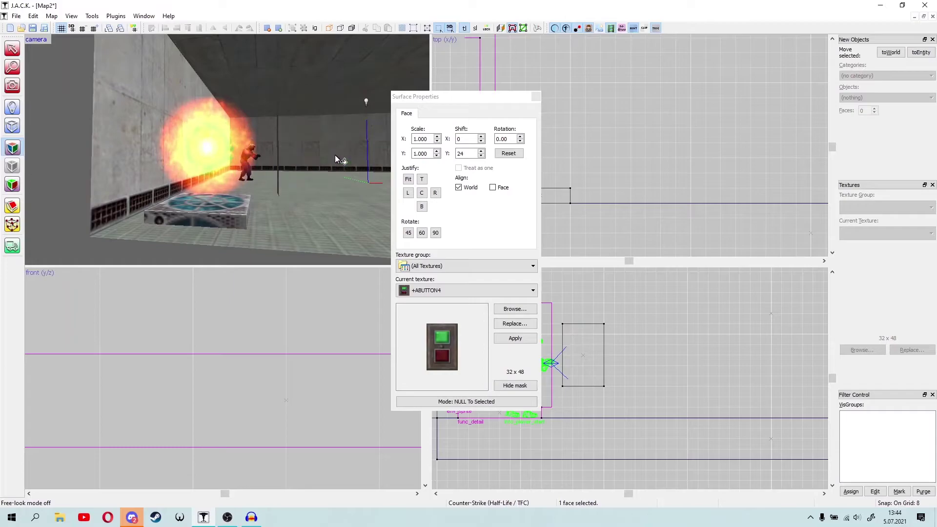
key(z)
key(d)
key(z)
click(535, 96)
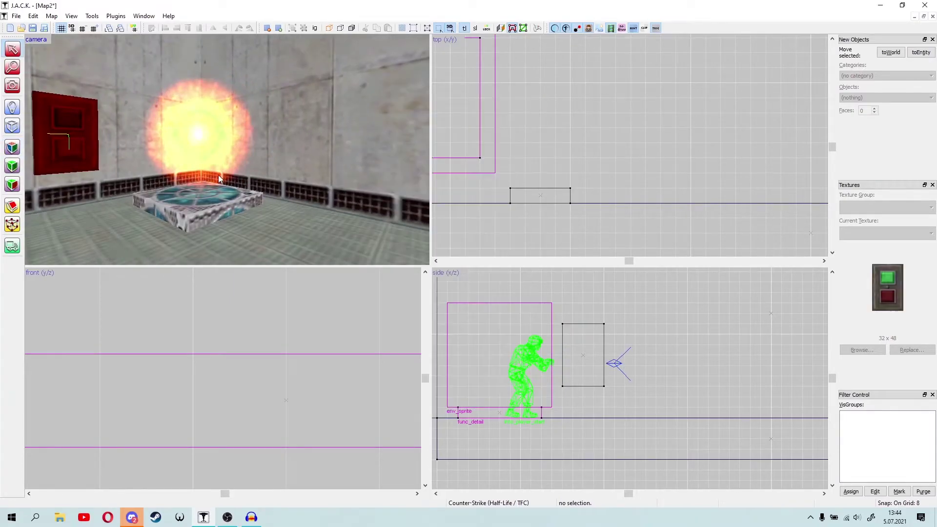
- Turn the wall button block into an entity of class func_button
key(z)
key(z)
click(181, 151)
key(ctrl+t)
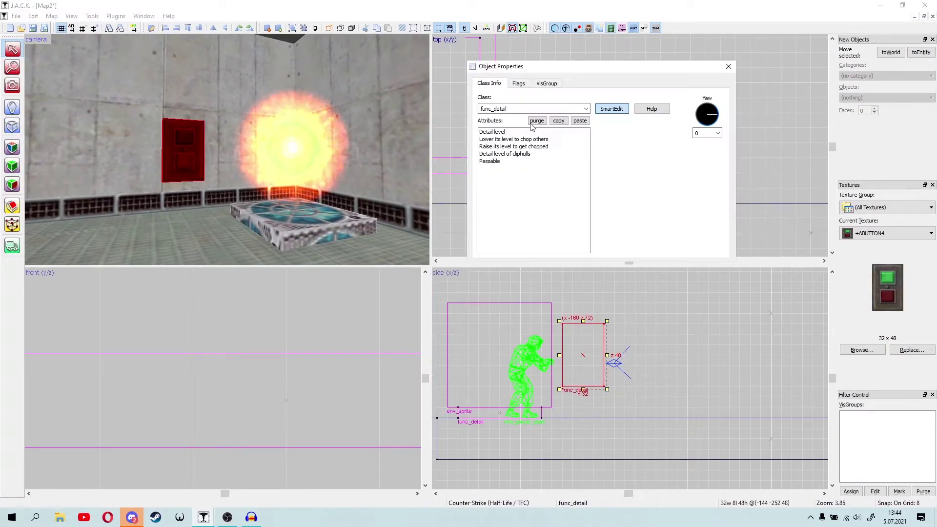
drag(511, 109, 493, 109)
text(button)
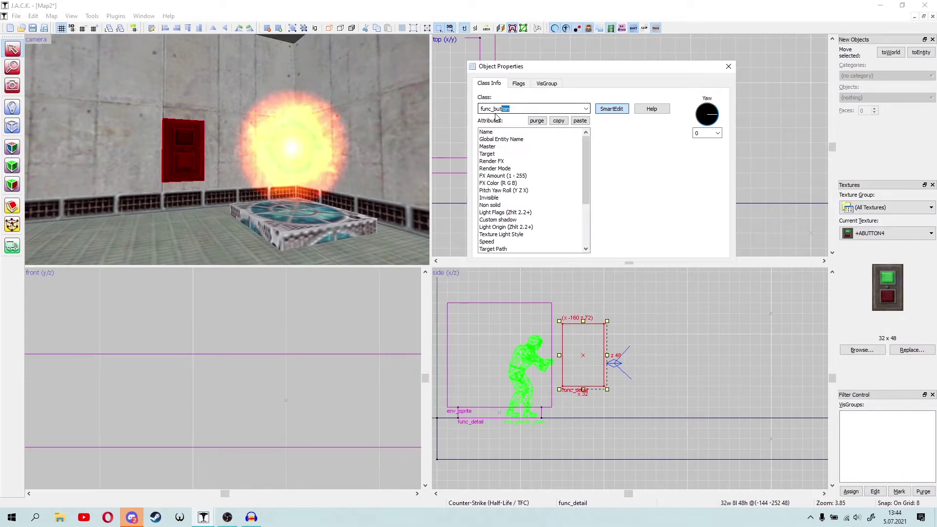
- Set the func_button's target to teleport_source and check its flags
click(487, 154)
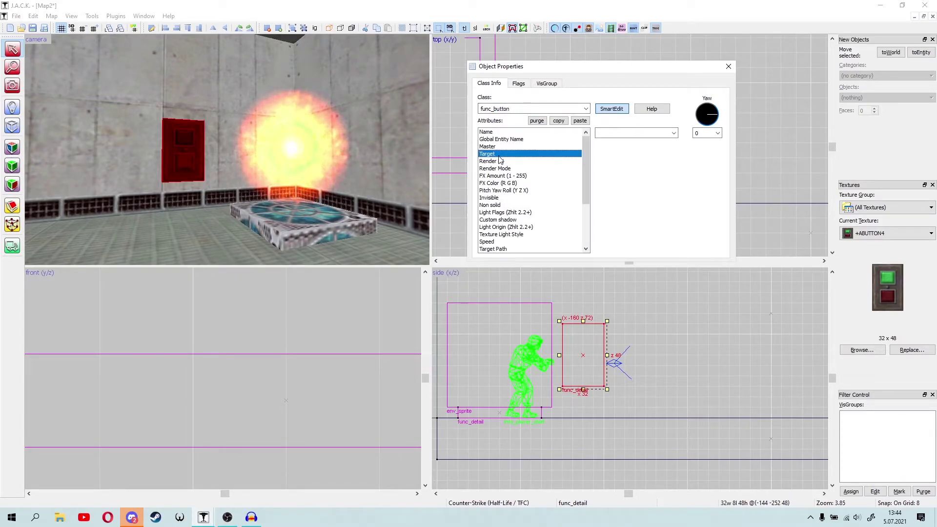
click(606, 134)
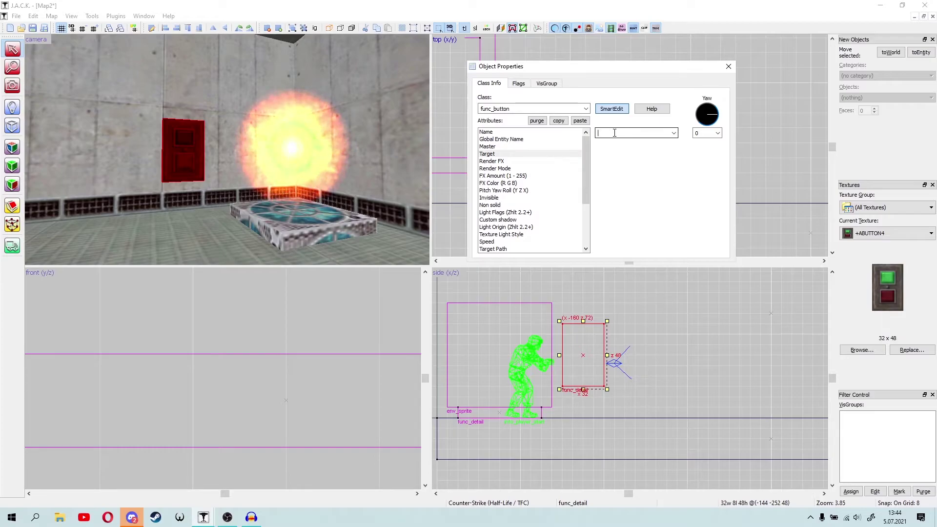
text(teleport_source)
key(Return)
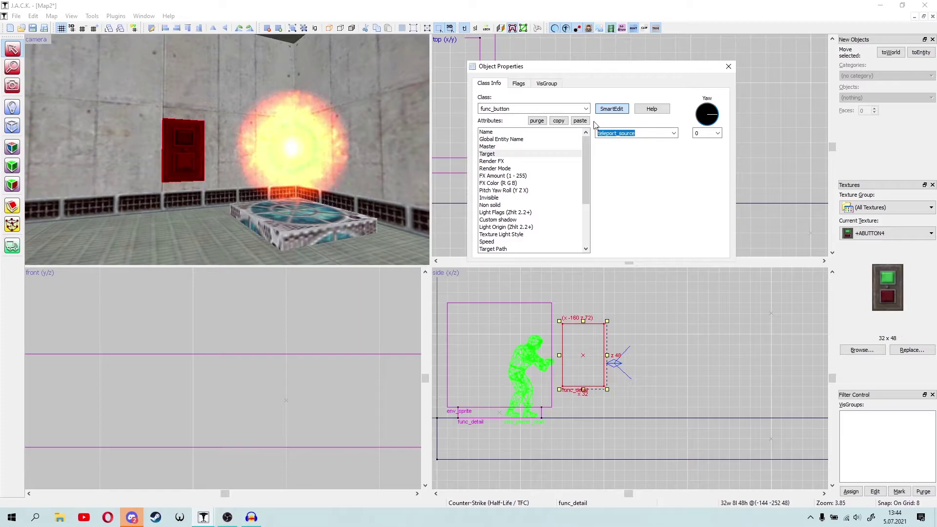
click(518, 84)
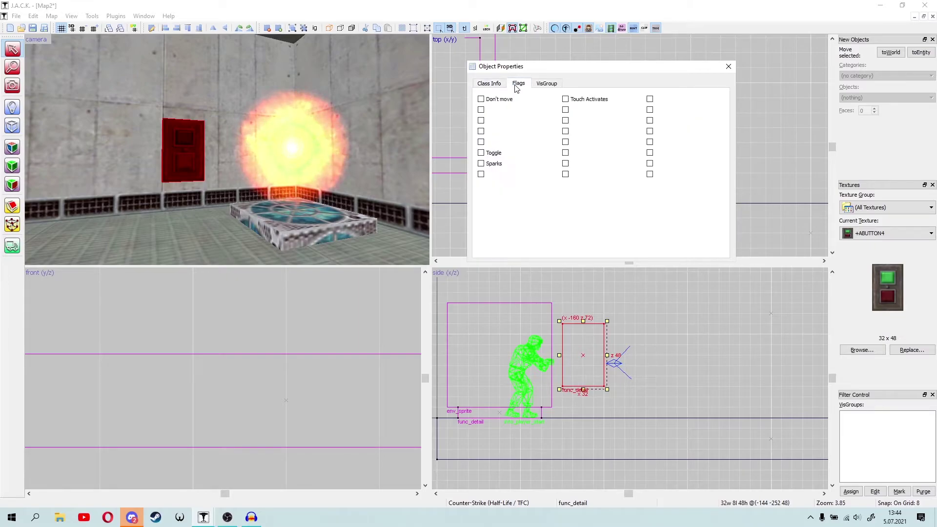
click(489, 84)
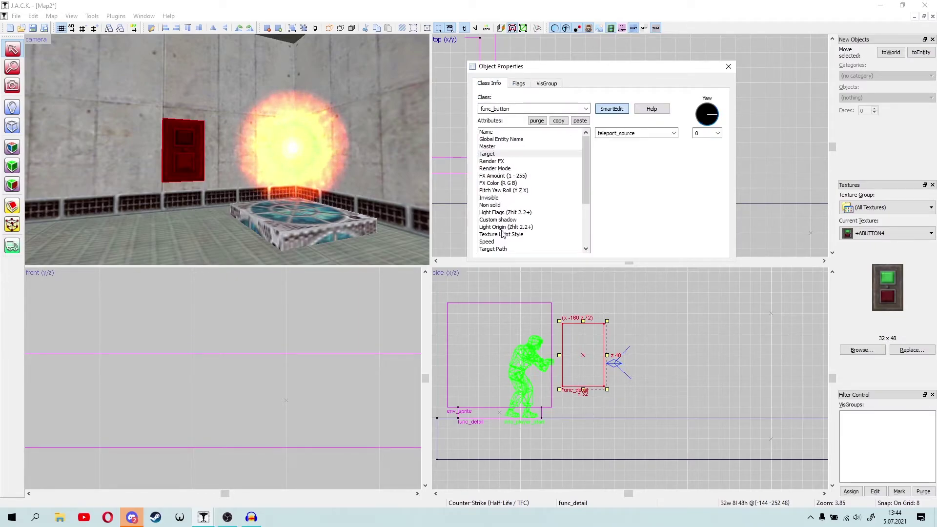
click(728, 66)
- Place a multisource entity on the floor in front of the wall button
key(shift+e)
click(872, 99)
scroll(877, 216, down, 10)
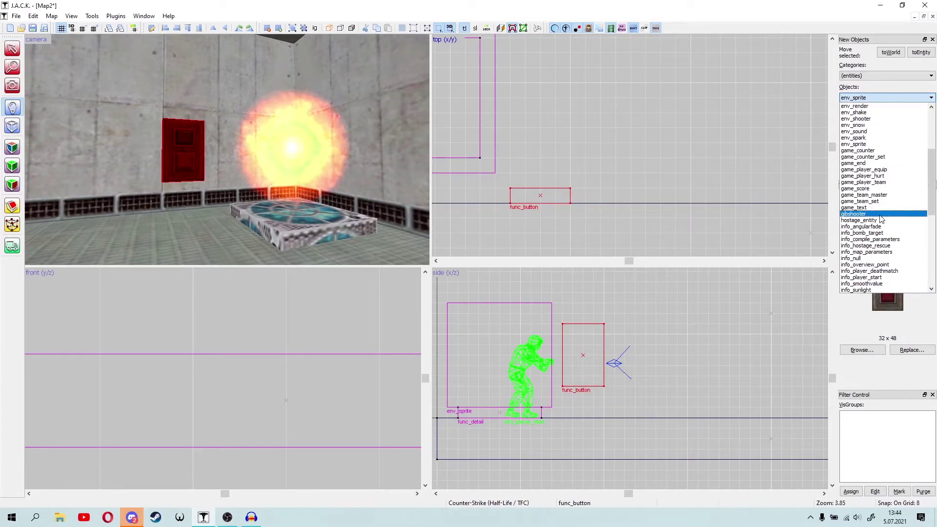
scroll(877, 246, down, 8)
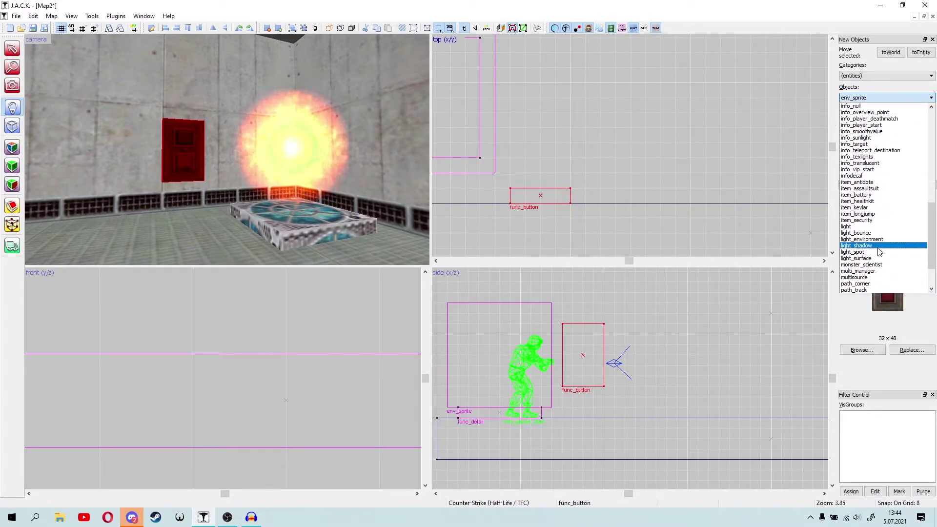
click(873, 264)
key(z)
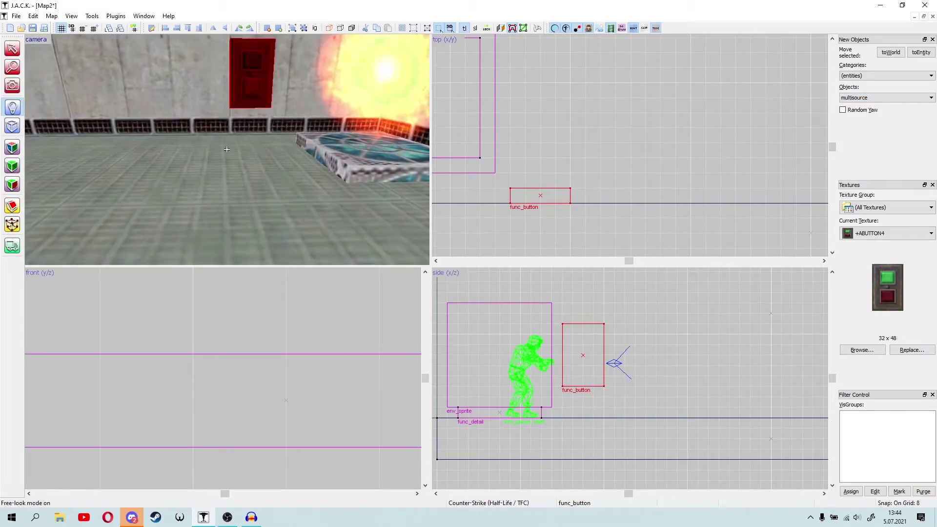
key(z)
click(234, 148)
key(shift+s)
key(alt+Return)
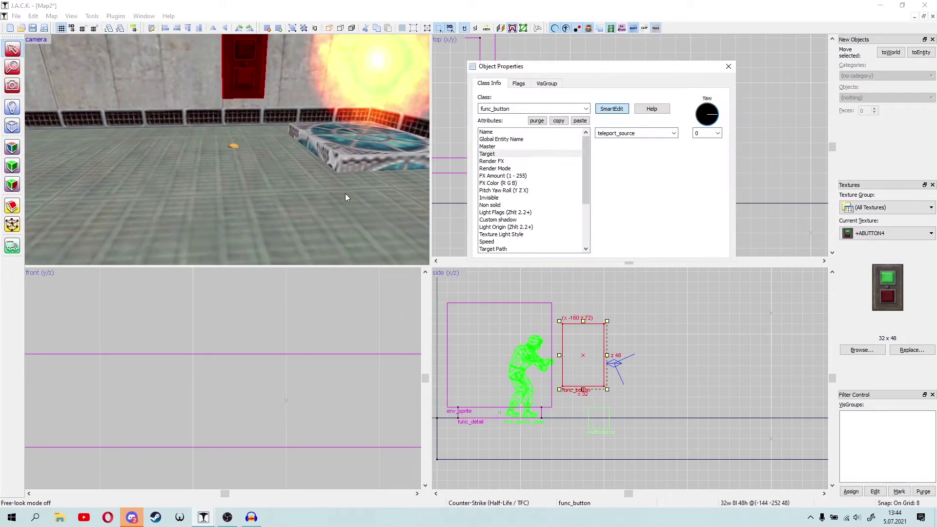
click(729, 67)
- Raise the multisource so it is centred on the func_button in the side view
click(234, 145)
drag(599, 418, 584, 355)
key(z)
key(a)
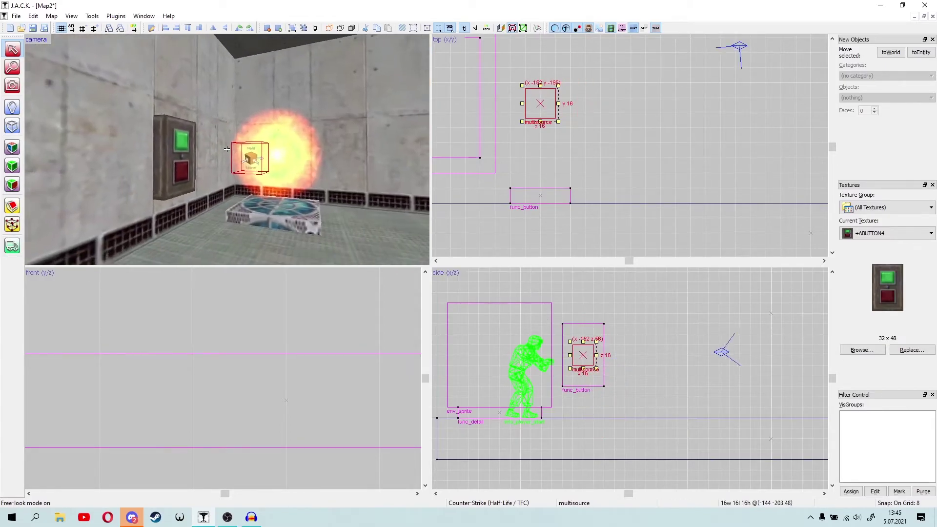
key(w)
key(z)
- Name the multisource teleport_source and check its other attributes and flags
key(alt+Return)
click(486, 132)
click(616, 132)
text(teleport_sou)
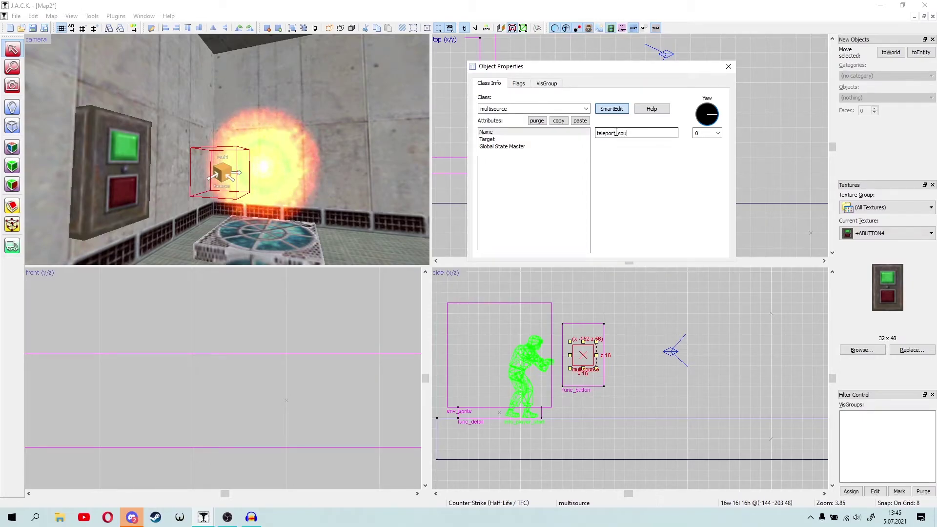
text(rce)
click(518, 146)
click(489, 140)
click(519, 83)
click(489, 84)
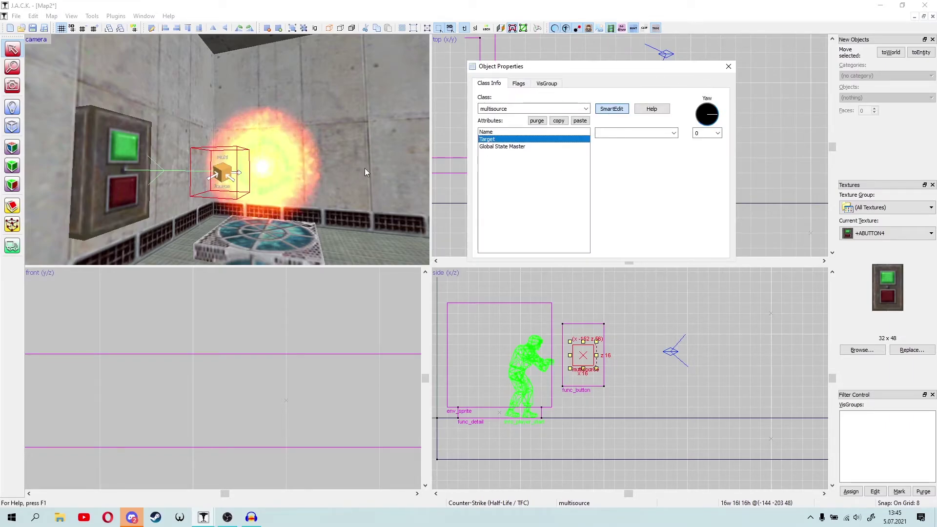
- Copy the multisource's name value, teleport_source, and close its properties
click(486, 132)
drag(635, 133, 597, 135)
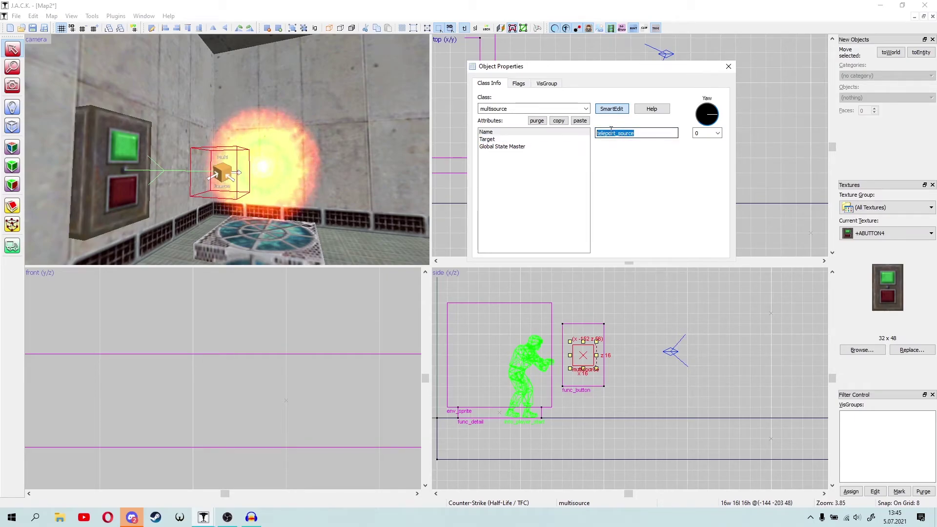
click(730, 67)
key(z)
key(d)
key(s)
key(z)
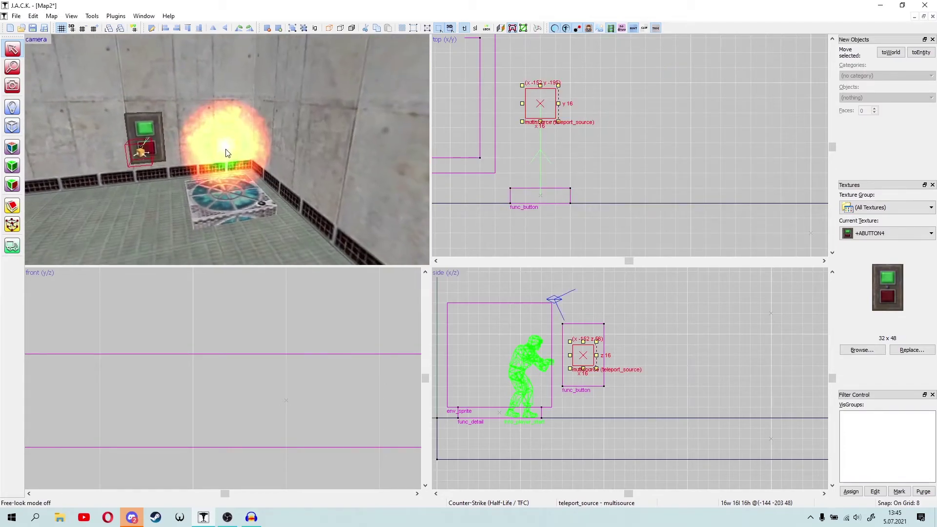
- Show the hidden trigger brushes and set the master of the first pad's trigger_teleport to teleport_source
double_click(227, 149)
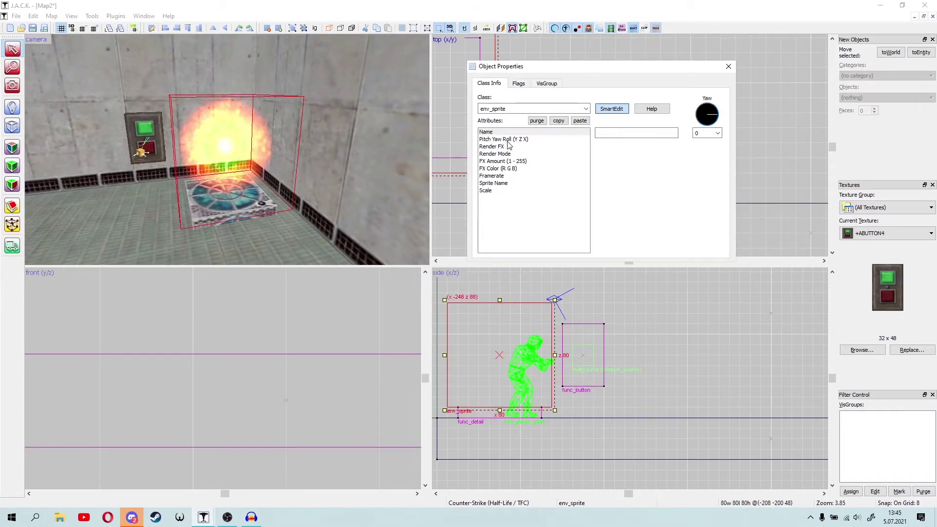
click(729, 66)
click(352, 28)
double_click(238, 73)
click(496, 140)
click(615, 133)
click(729, 67)
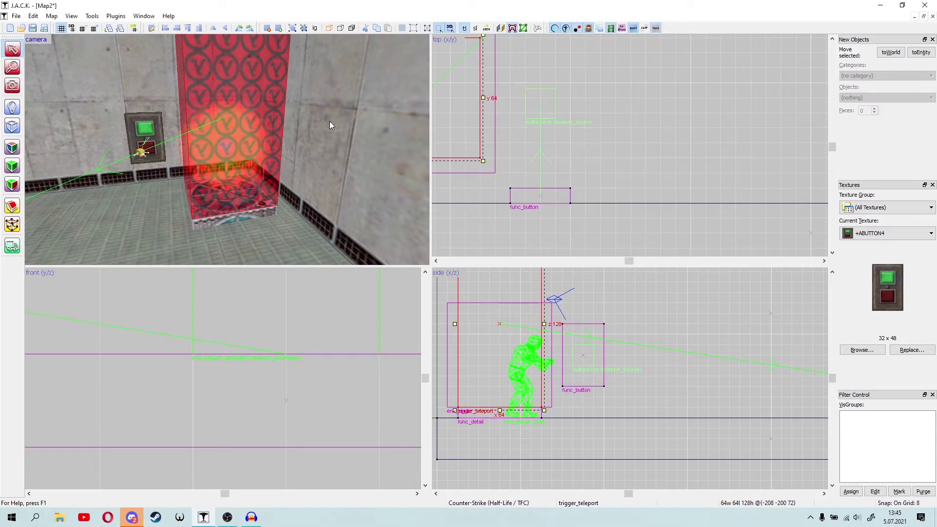
- Check the master and target attributes of the func_button beside the first telepad
key(z)
key(a)
key(w)
key(z)
click(223, 147)
double_click(223, 146)
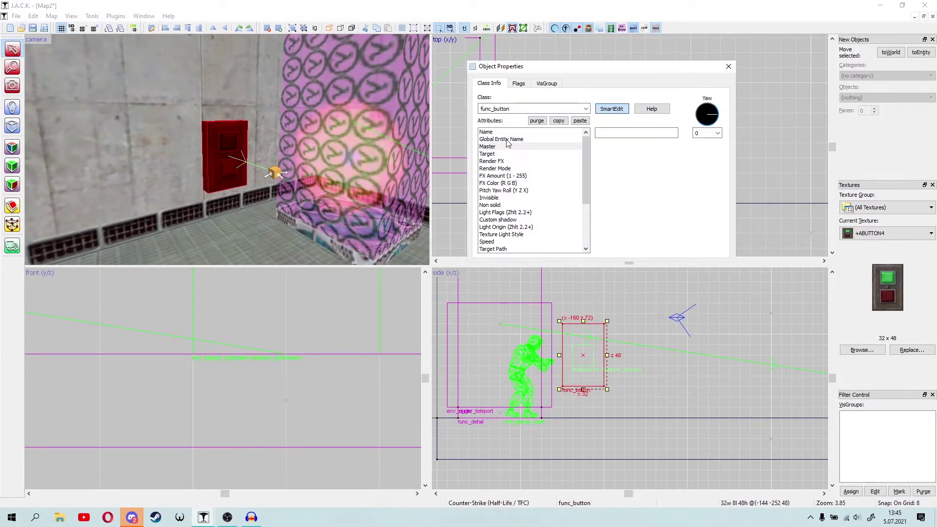
click(488, 154)
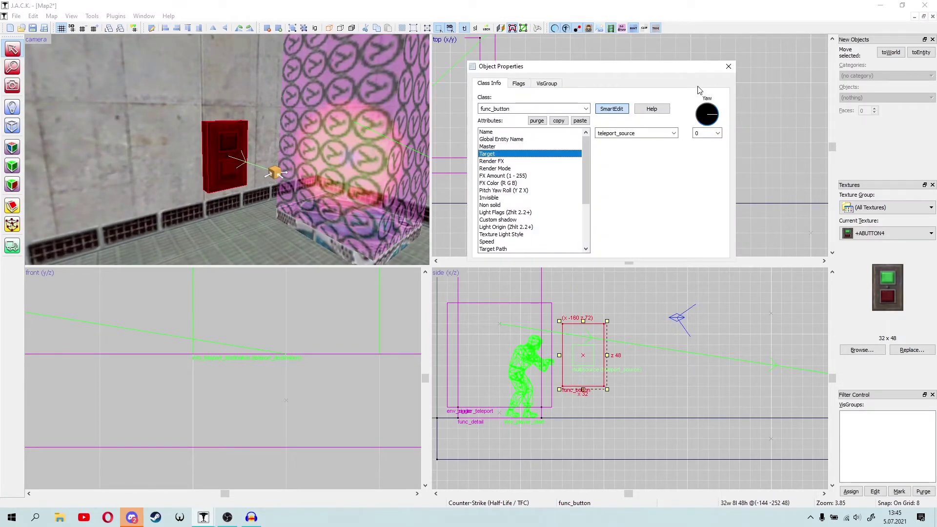
click(728, 67)
- Check the multisource's target and the trigger_teleport's master value
double_click(284, 175)
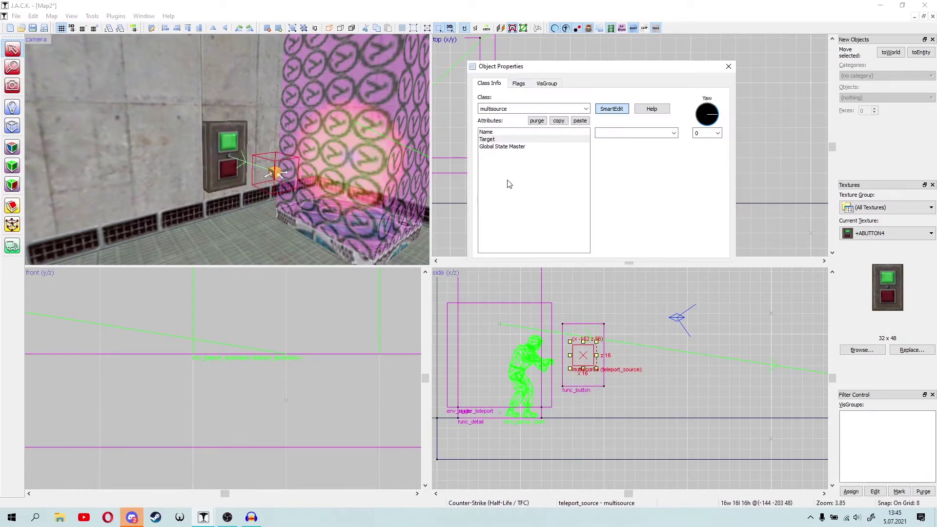
click(504, 140)
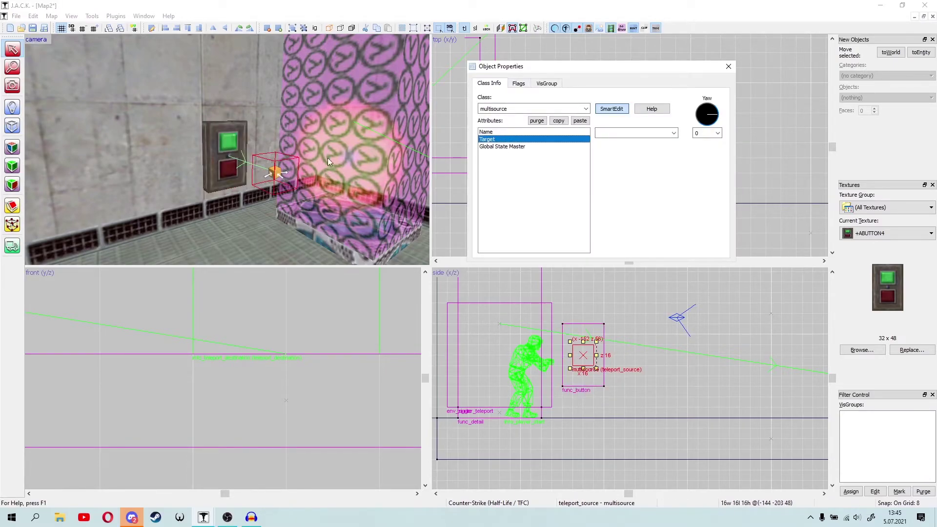
click(331, 111)
click(489, 139)
double_click(613, 133)
click(728, 66)
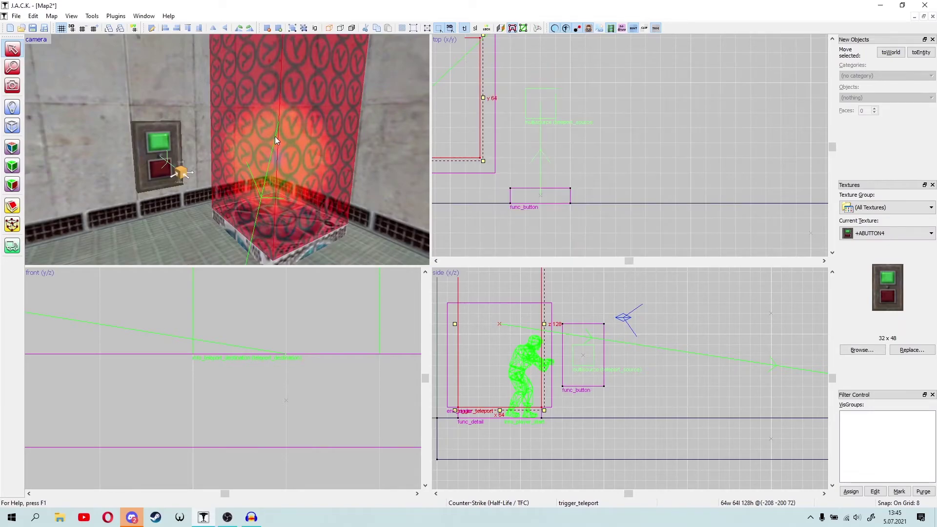
- Save the map as teleport in Half-Life RMF format and run it in Counter-Strike
key(Escape)
key(z)
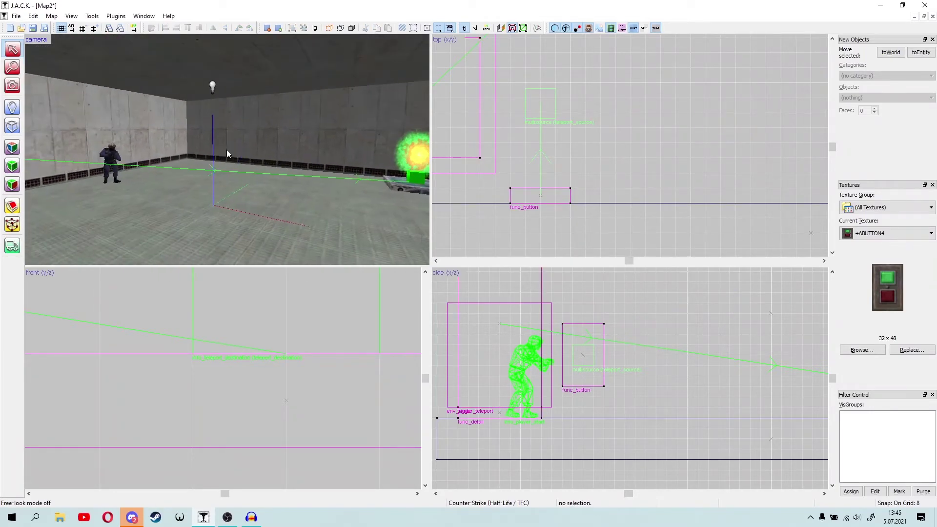
key(z)
key(ctrl+s)
text(teleport)
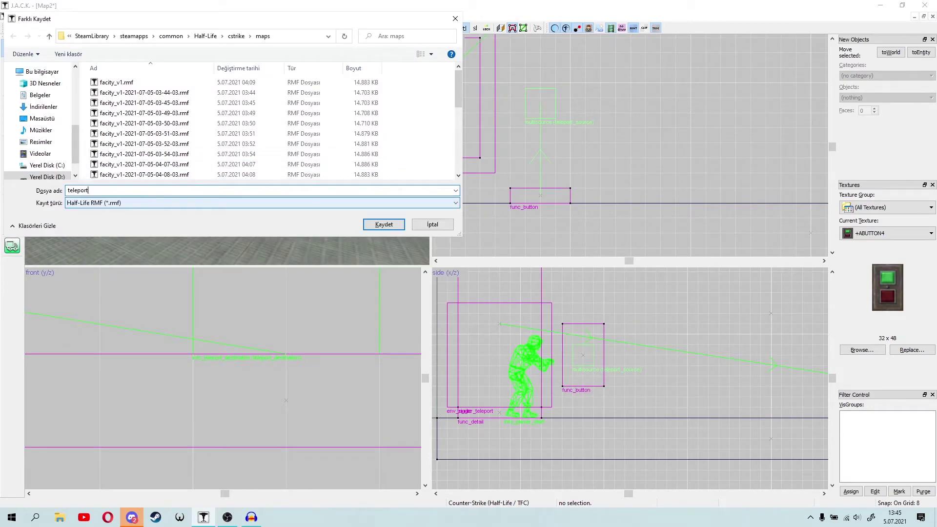
key(Return)
key(F9)
key(Return)
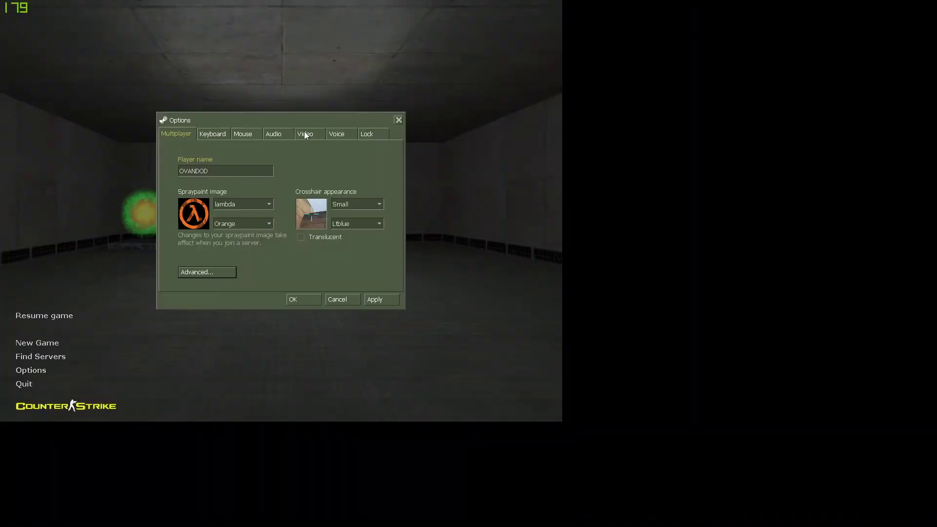
- Set the game's display mode to Widescreen at 1920 x 1080 and accept the video options
click(305, 133)
click(216, 223)
click(215, 246)
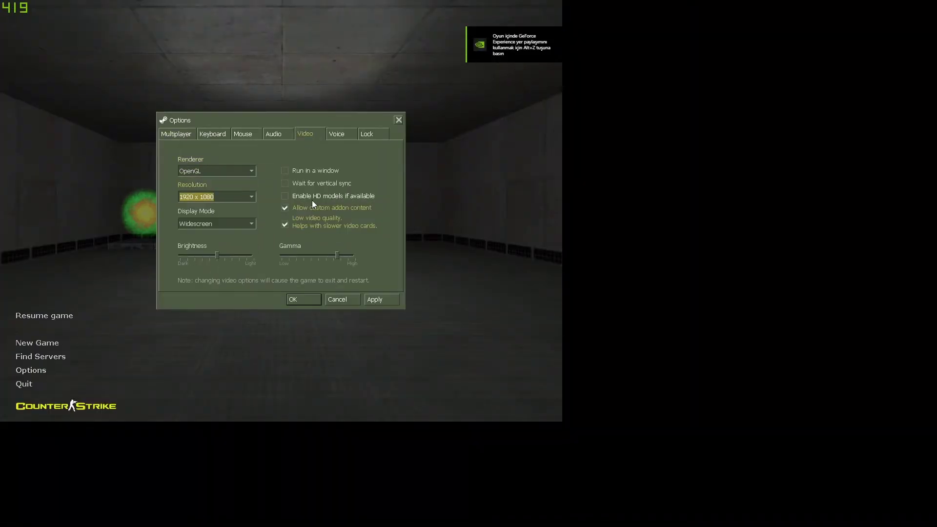
click(306, 304)
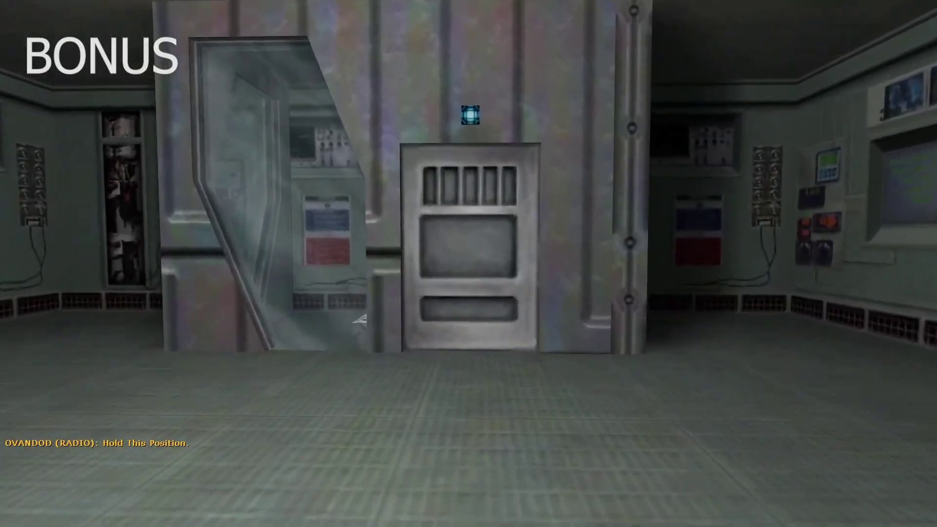
key(w)
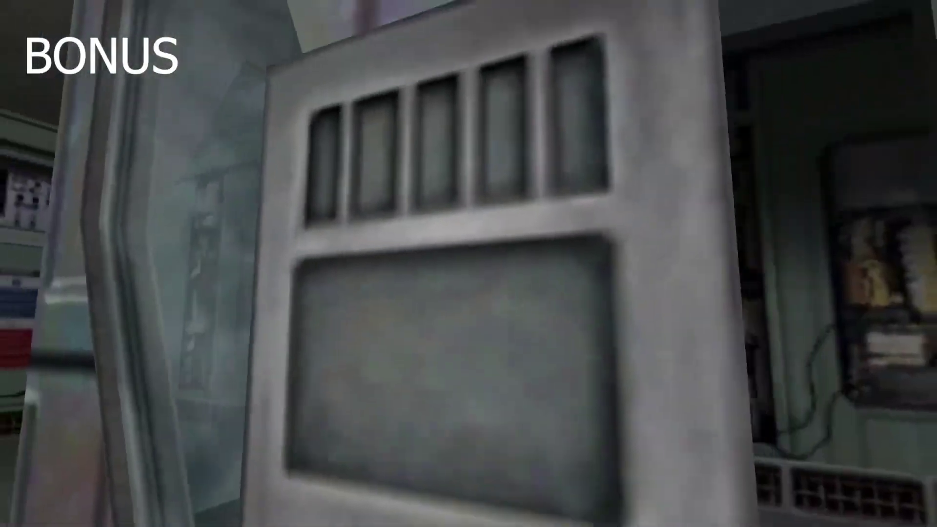